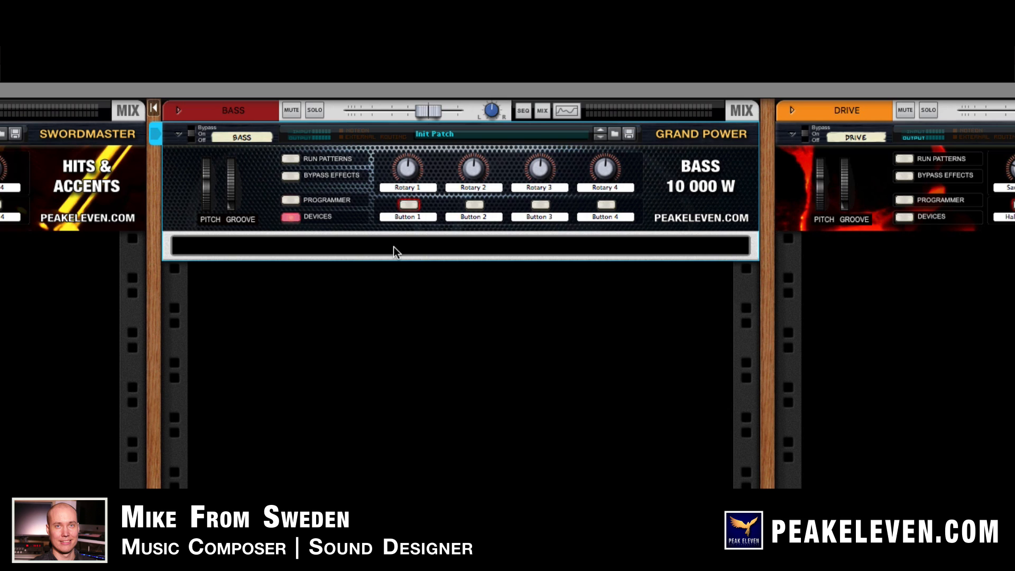
Add a Line Mixer 6:2 inside the BASS Combinator and name it Bass Mixer.
right_click(363, 241)
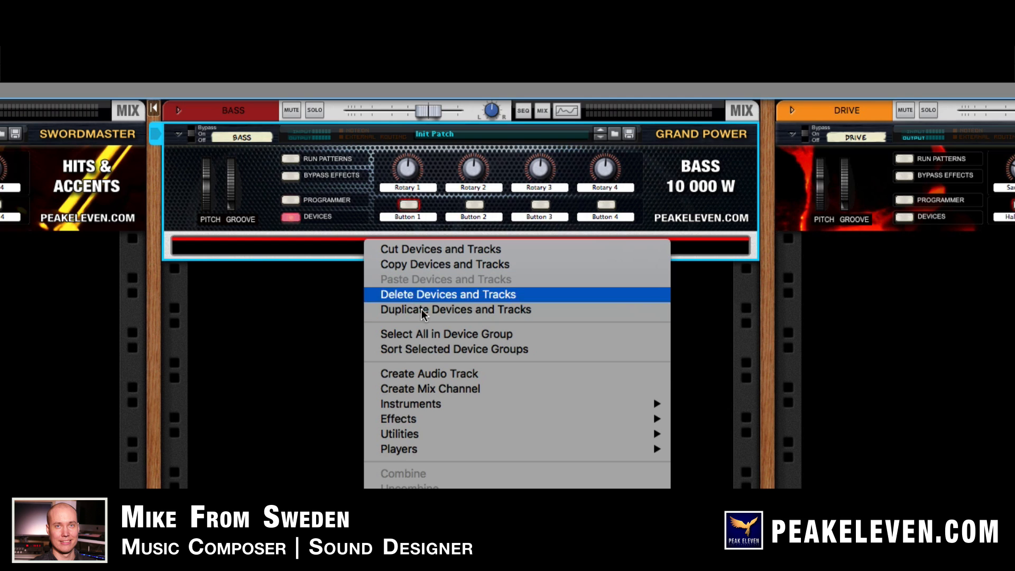
mouse_move(478, 420)
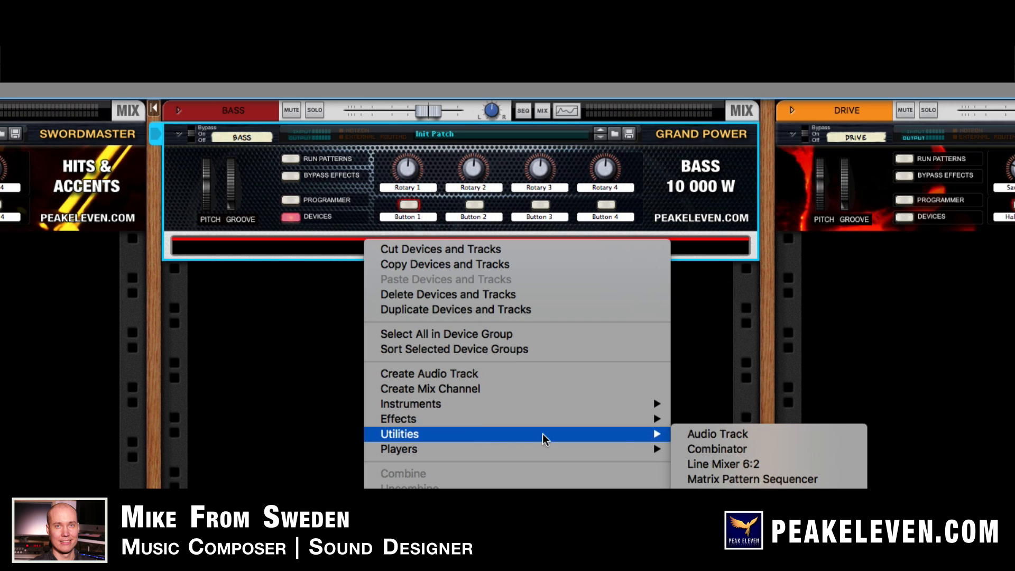
left_click(757, 465)
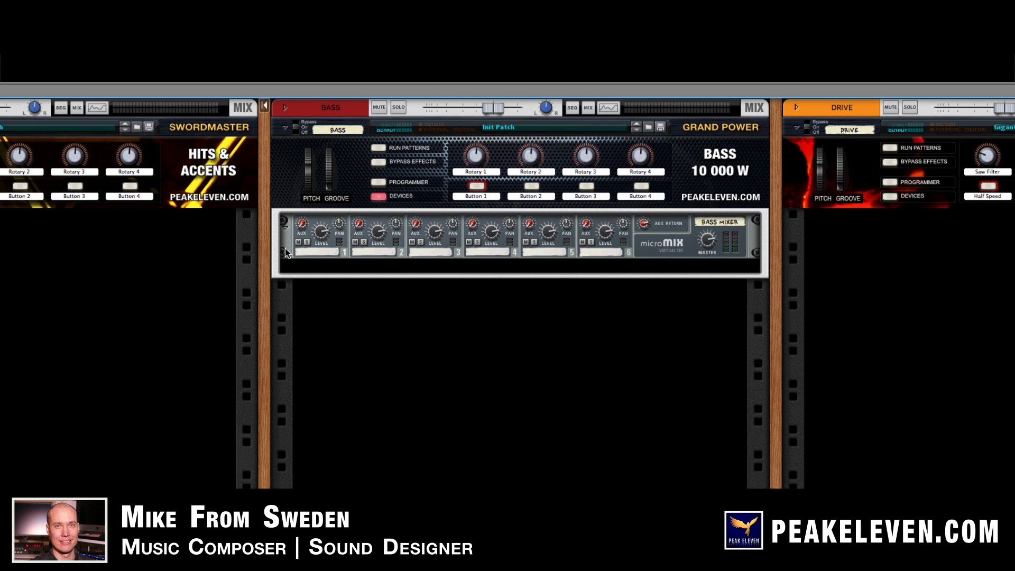
right_click(643, 247)
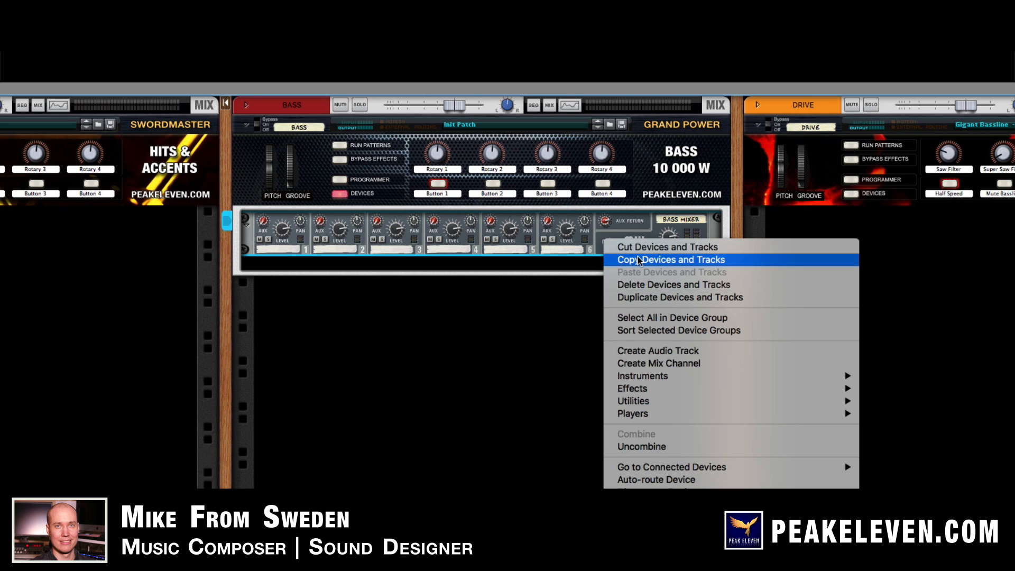
mouse_move(738, 377)
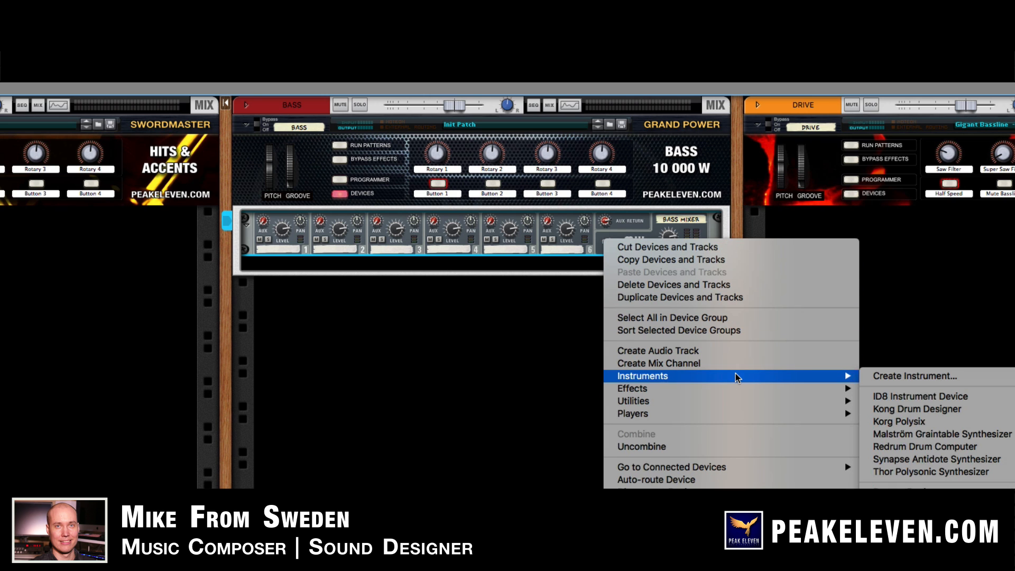
left_click(468, 362)
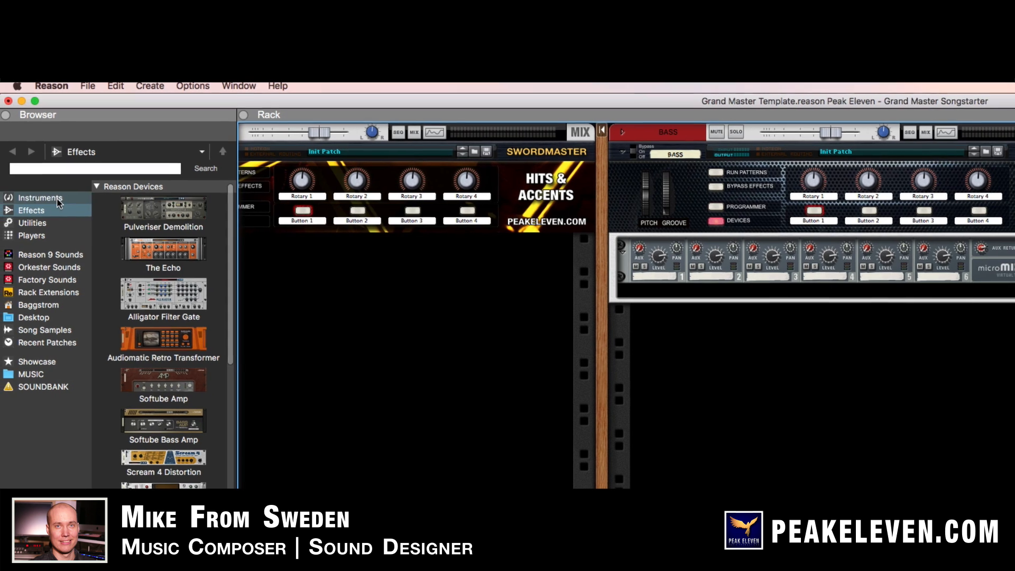
Show the instrument devices in the browser and look through the available synthesizers and samplers.
left_click(4, 195)
scroll(80, 355, "down", 4)
scroll(143, 366, "down", 3)
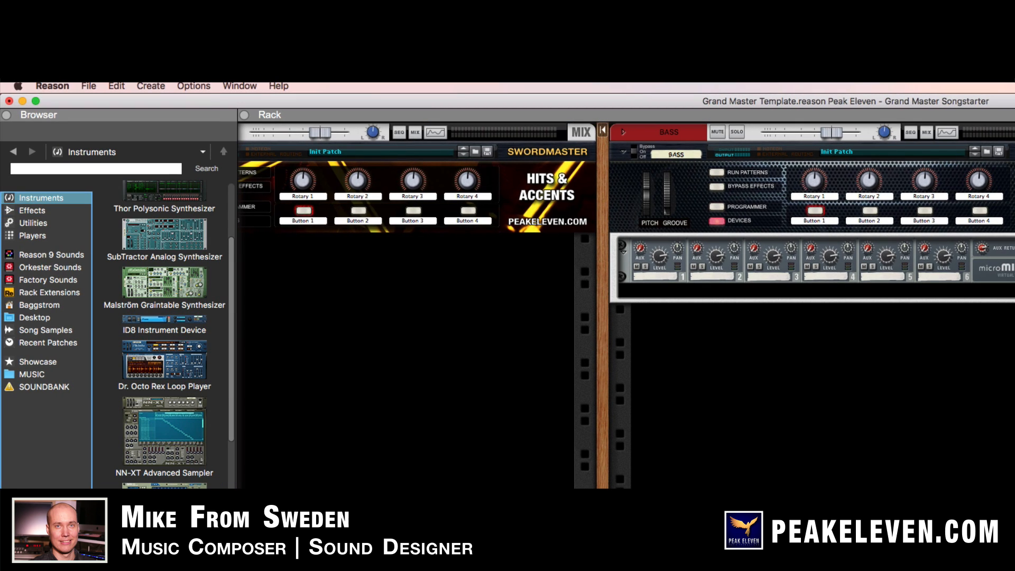
left_click(168, 386)
scroll(168, 389, "up", 1)
scroll(168, 392, "up", 5)
left_click(179, 465)
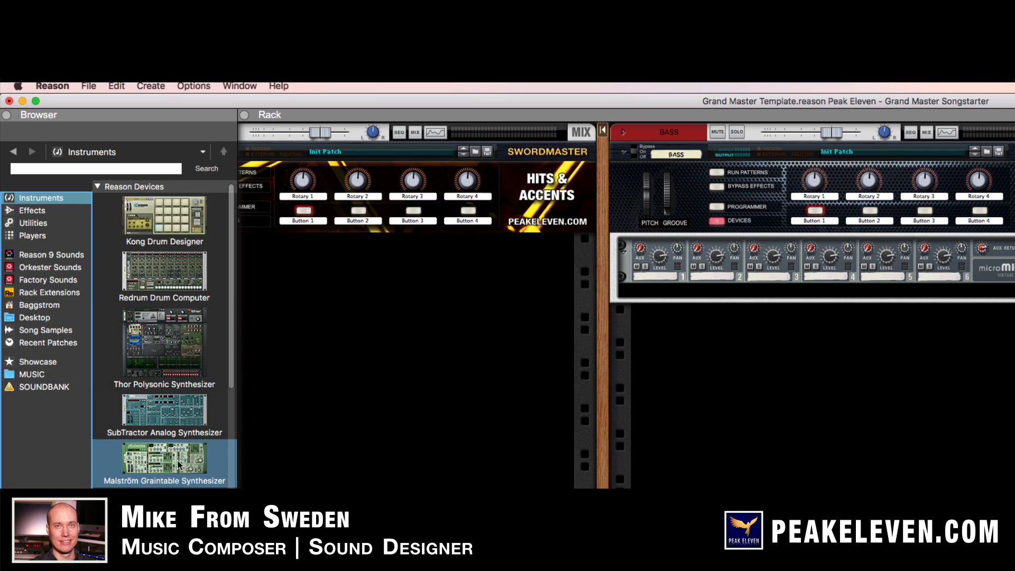
scroll(177, 458, "down", 2)
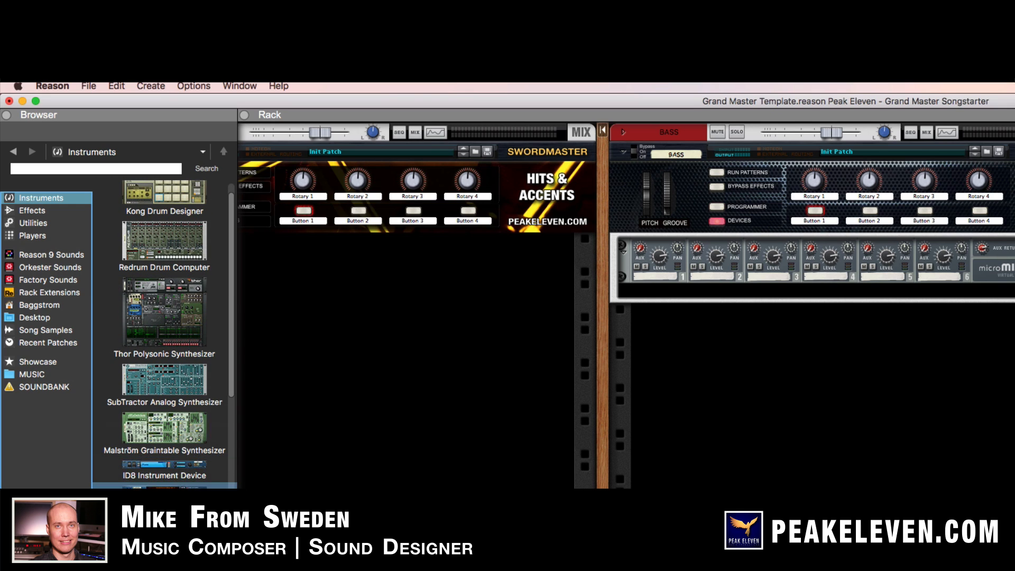
scroll(164, 333, "down", 10)
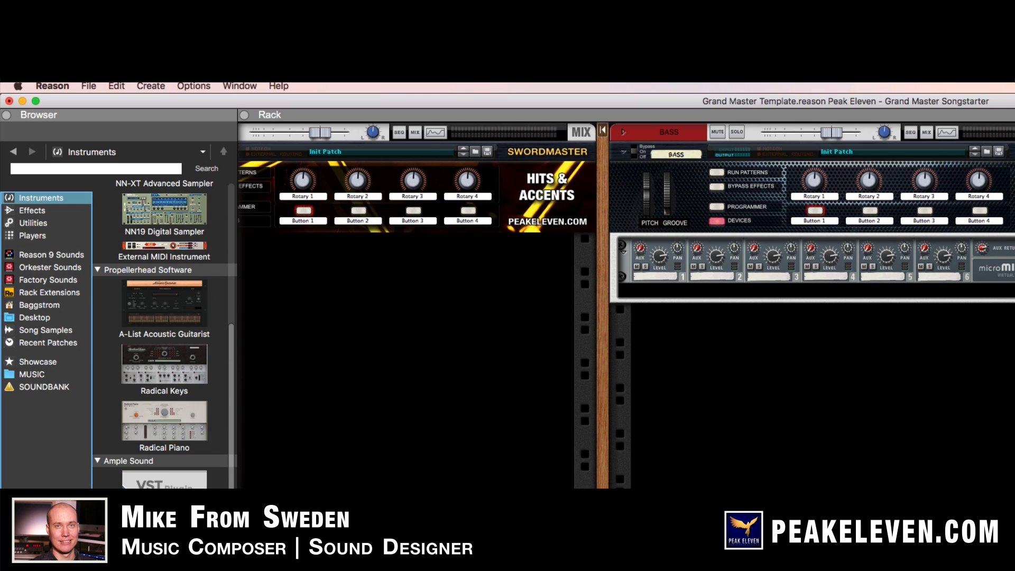
scroll(163, 334, "up", 12)
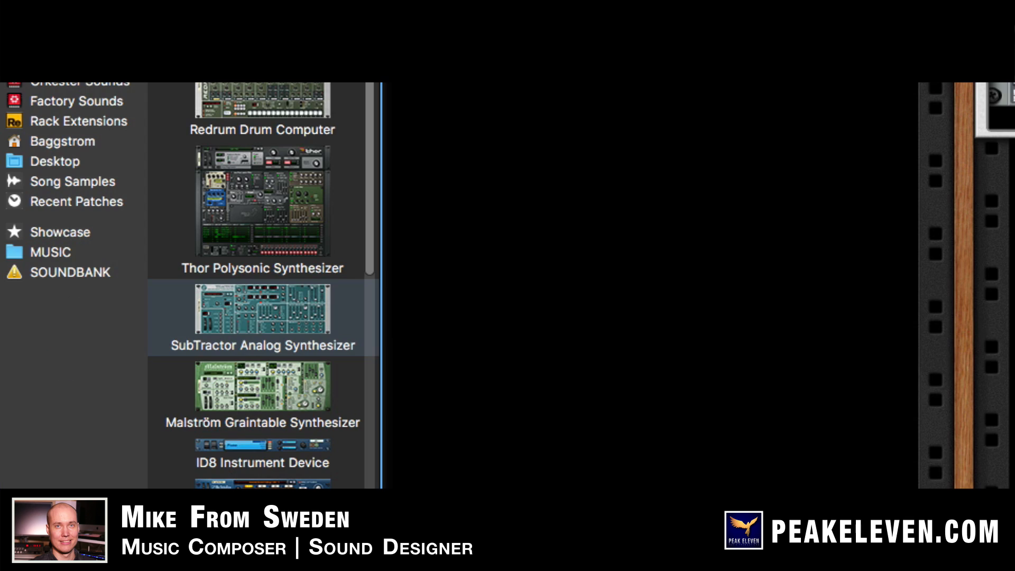
Add a SubTractor Analog Synthesizer below the Bass Mixer inside the BASS Combinator and check its cable routing on the rack's back.
left_click(333, 310)
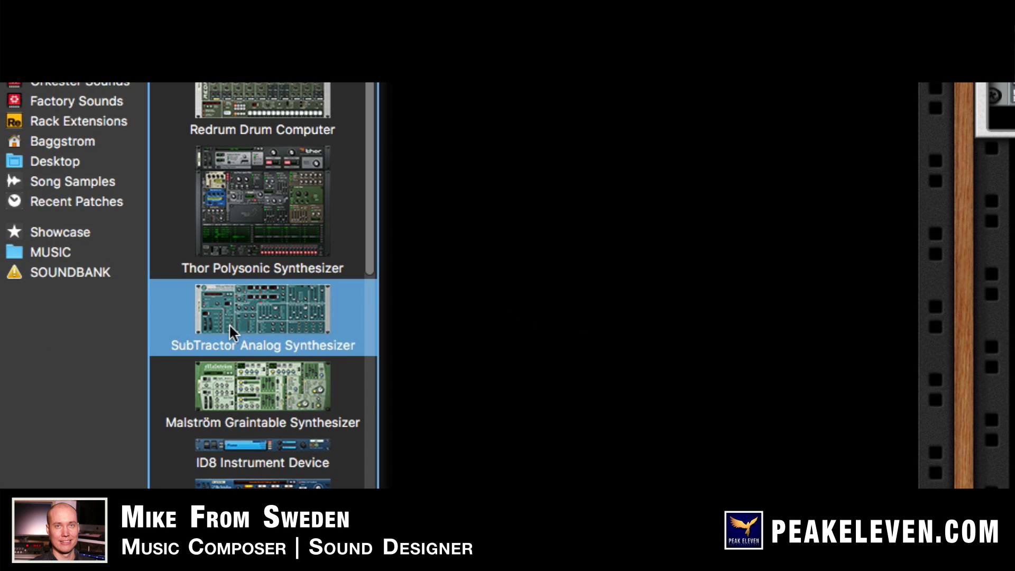
double_click(277, 321)
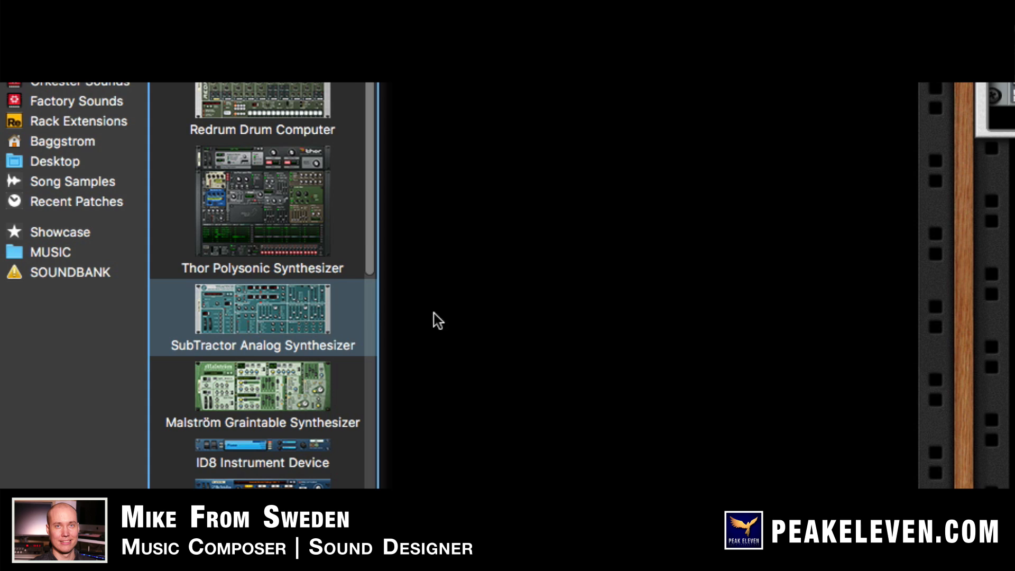
left_click(297, 307)
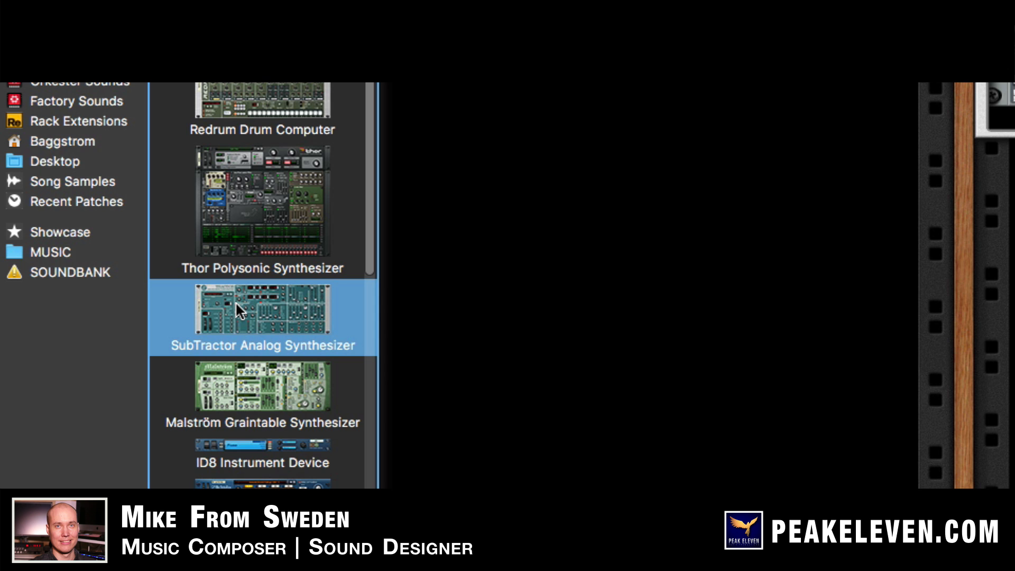
left_click_drag(237, 303, 585, 265)
mouse_move(241, 360)
left_mouse_down()
mouse_move(90, 422)
mouse_move(107, 398)
mouse_move(259, 353)
left_mouse_up()
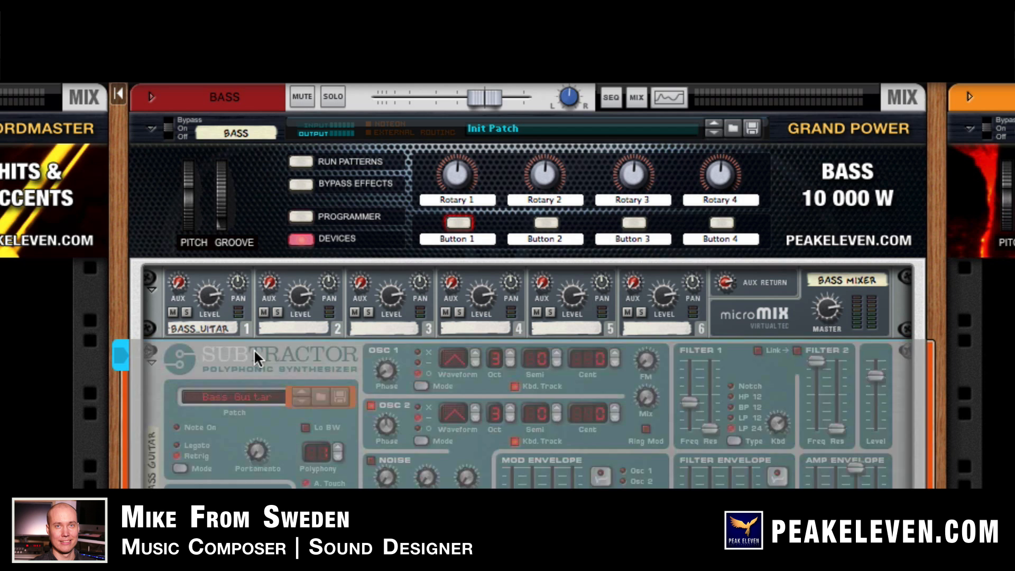
key("Tab")
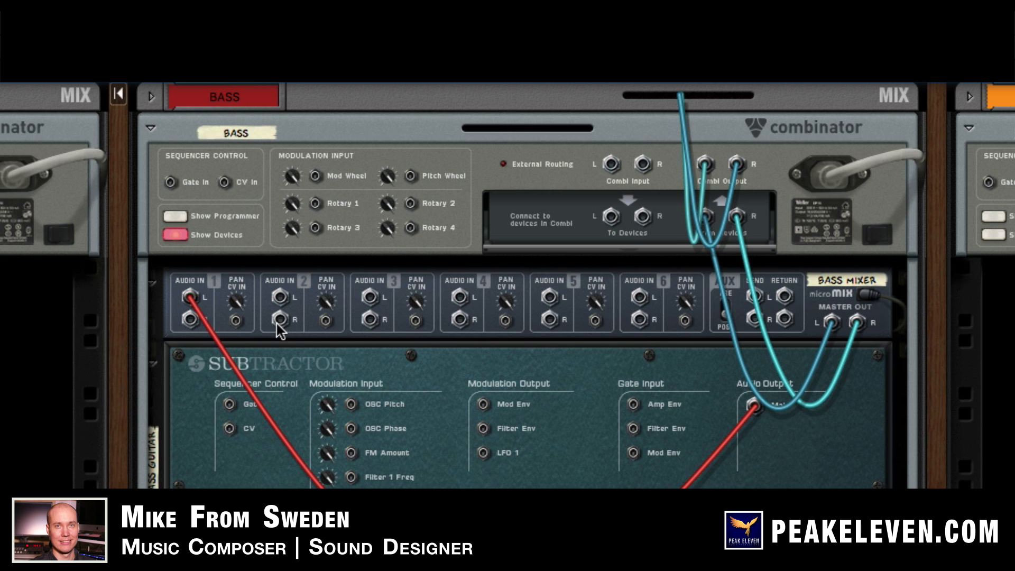
key("Tab")
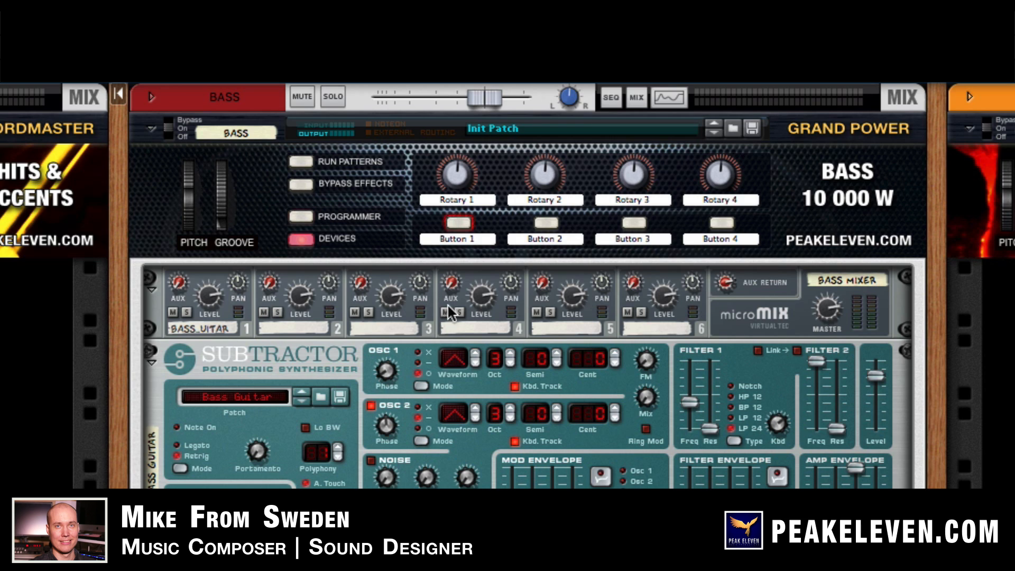
Rename the SubTractor synthesizer as SUB.
double_click(151, 463)
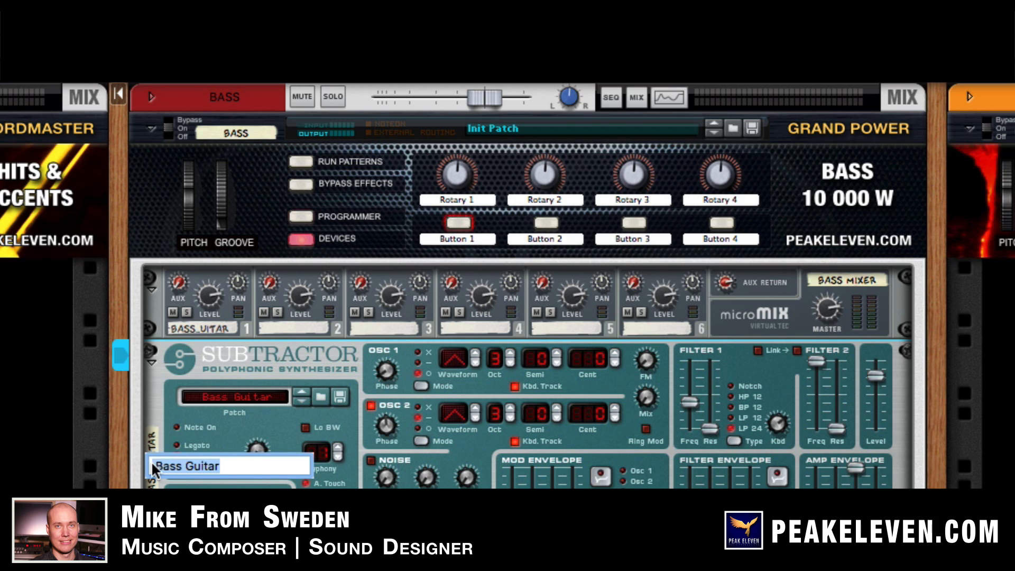
type("SUB")
key("Return")
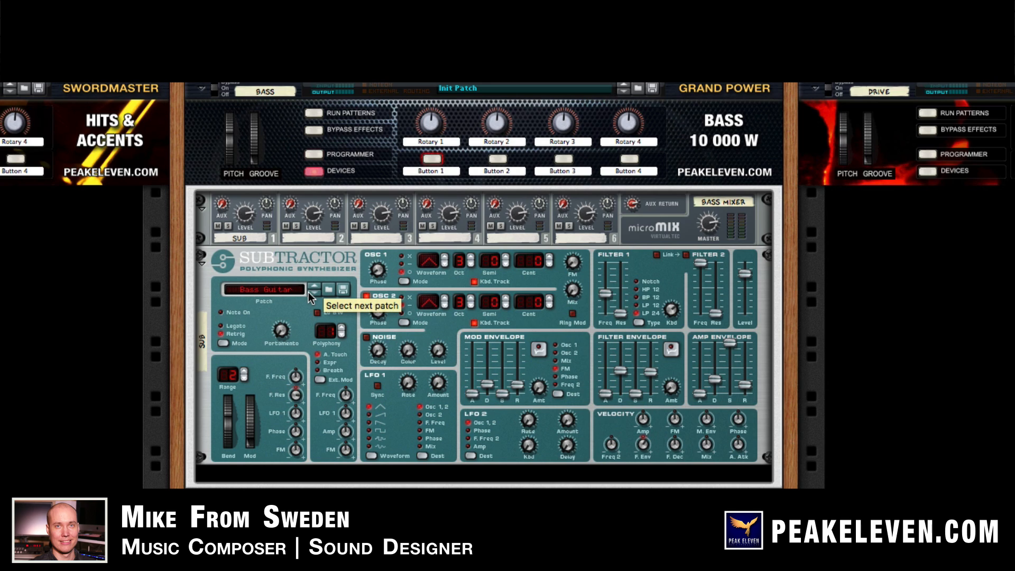
Browse patches for the SUB synthesizer, look through the Bass folder, and search the SubTractor patches for "sub".
left_click(326, 291)
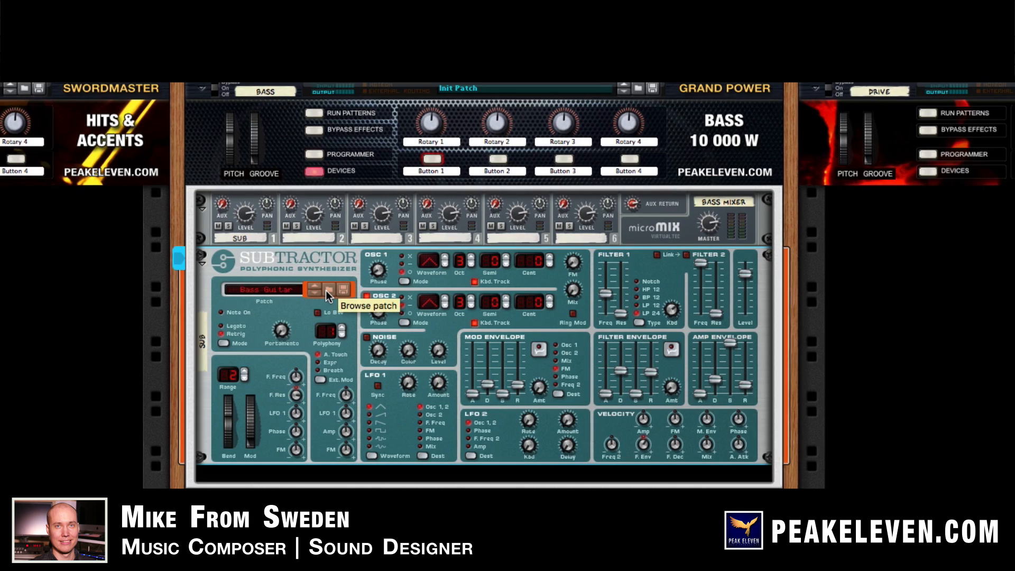
left_click(326, 290)
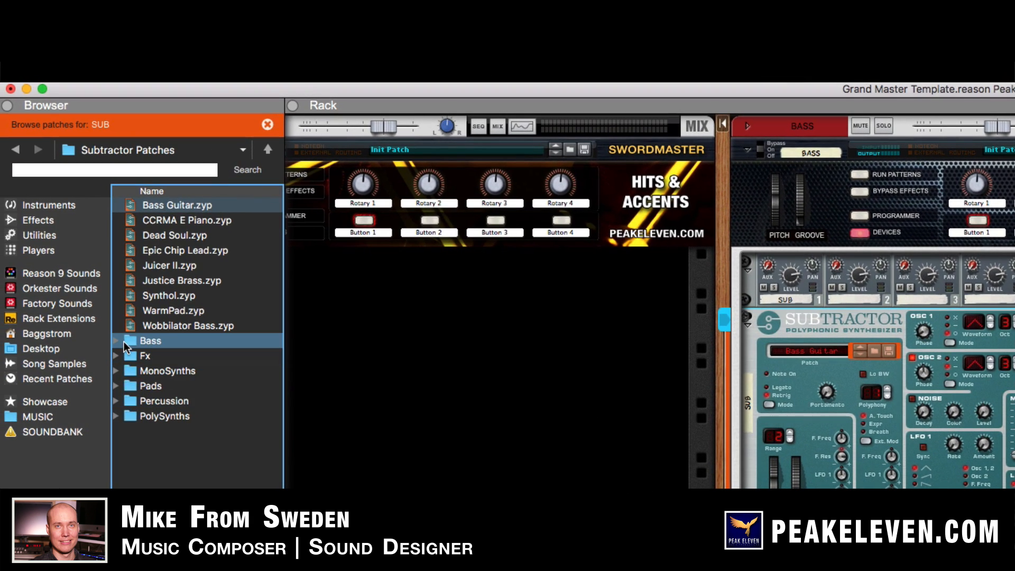
left_click(116, 341)
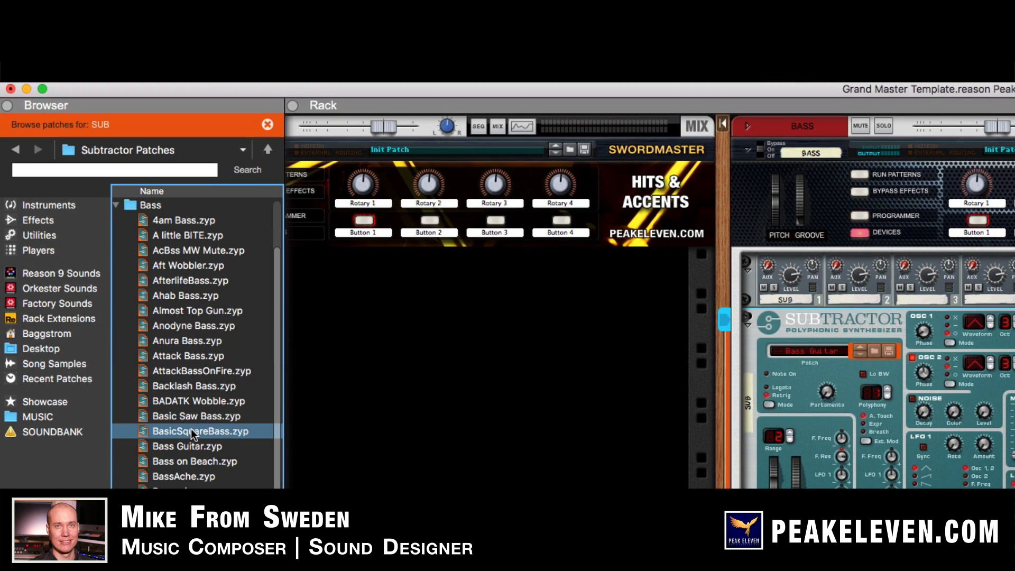
scroll(192, 430, "down", 2)
scroll(191, 433, "down", 10)
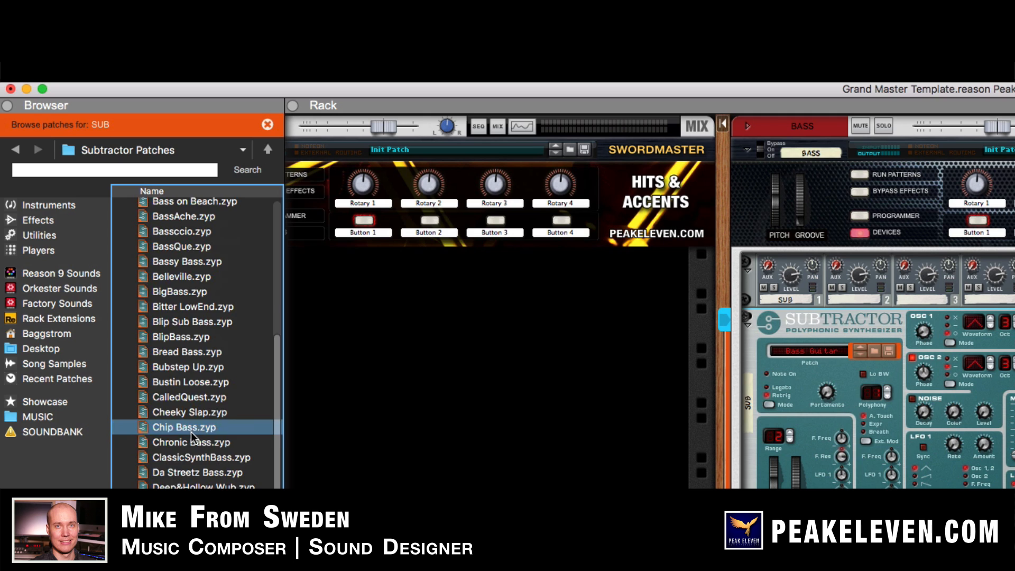
scroll(192, 434, "down", 5)
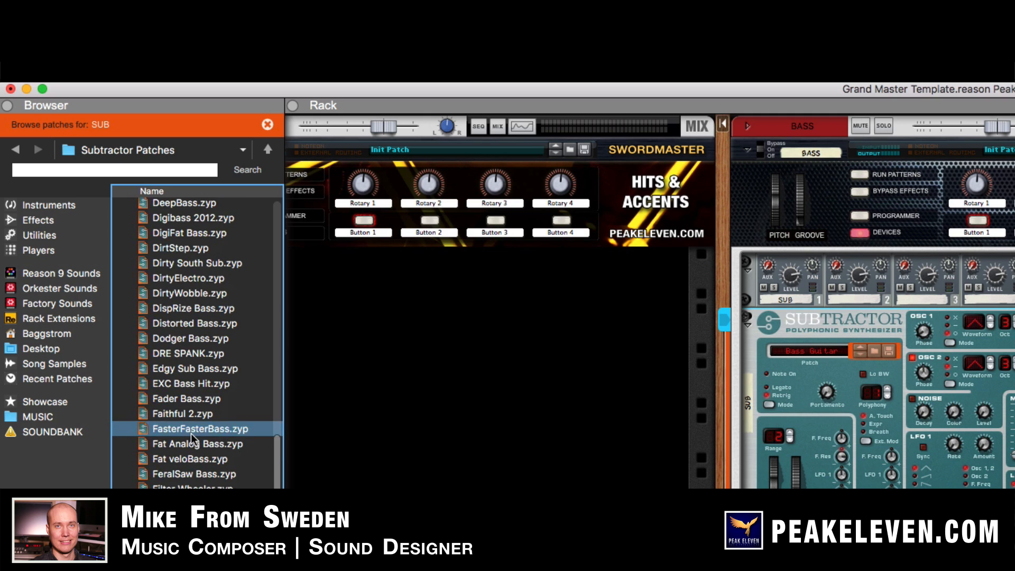
left_click(129, 169)
type("sub")
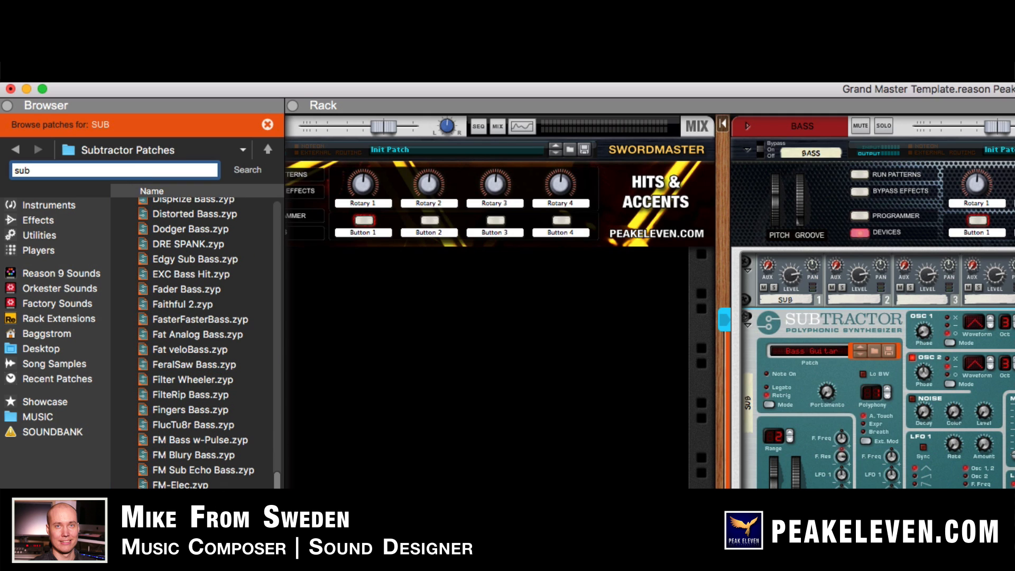
key("Return")
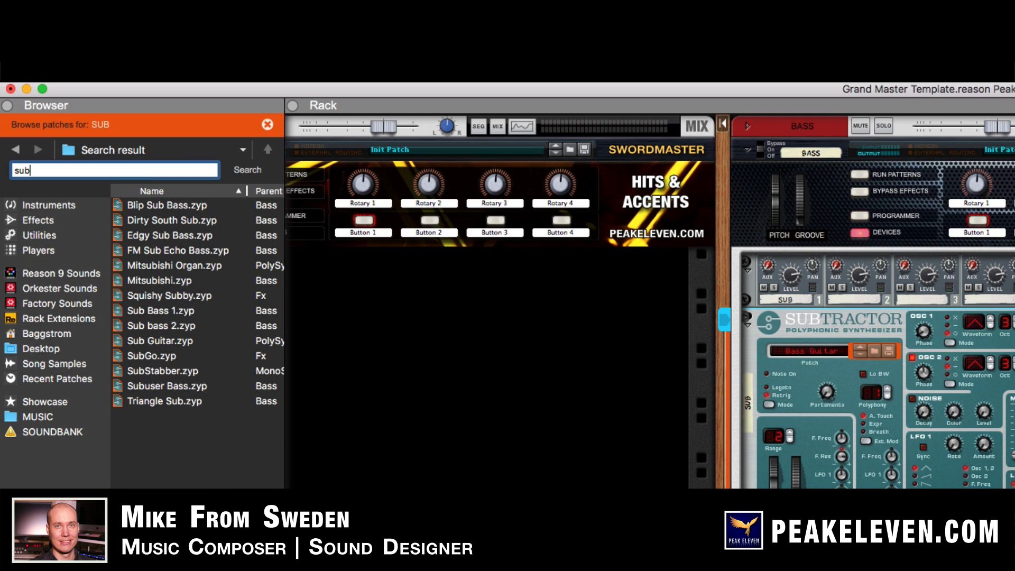
Try the Sub bass 2, Subuser Bass, Squishy Subby, Triangle Sub and SubGo patches on the SUB synthesizer, and settle on Sub Bass 1.
left_click(179, 310)
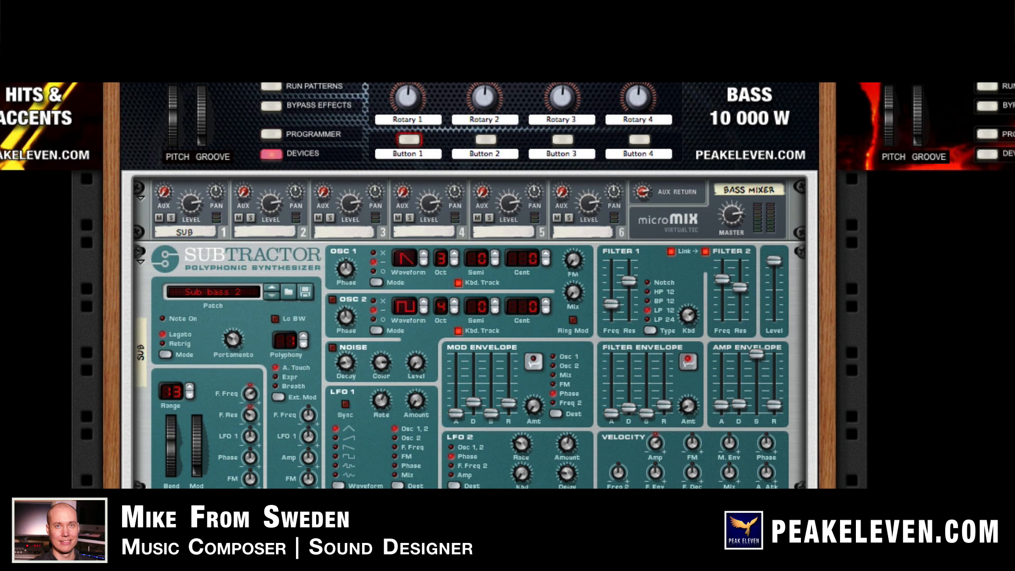
left_click_drag(0, 381, 258, 382)
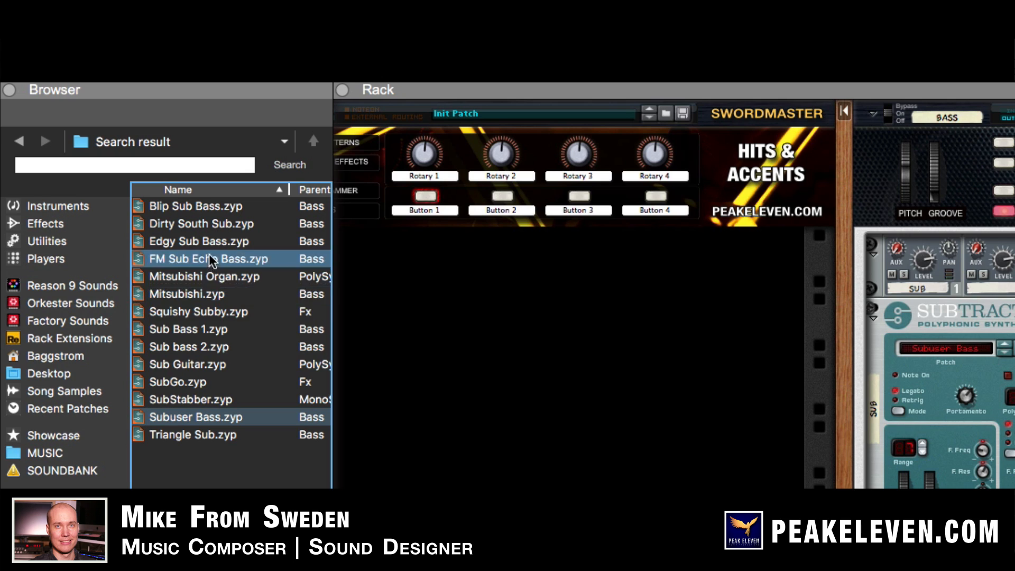
left_click_drag(211, 309, 974, 363)
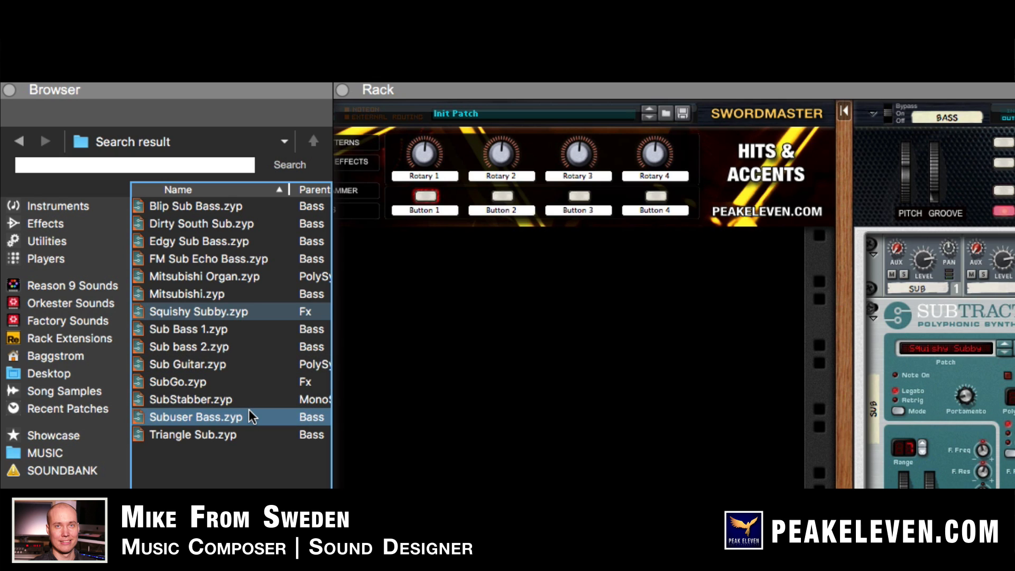
left_click_drag(201, 432, 947, 370)
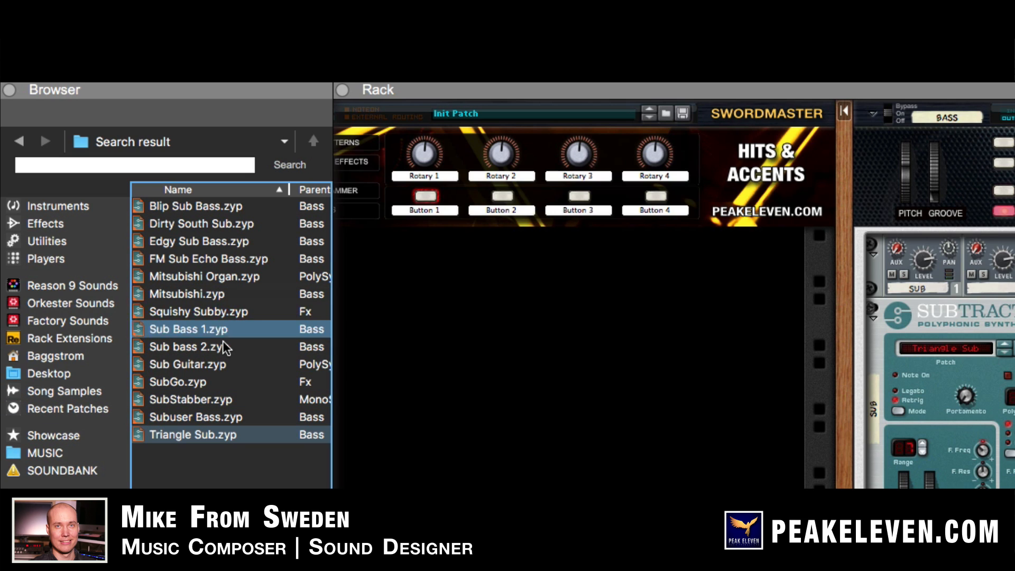
double_click(206, 378)
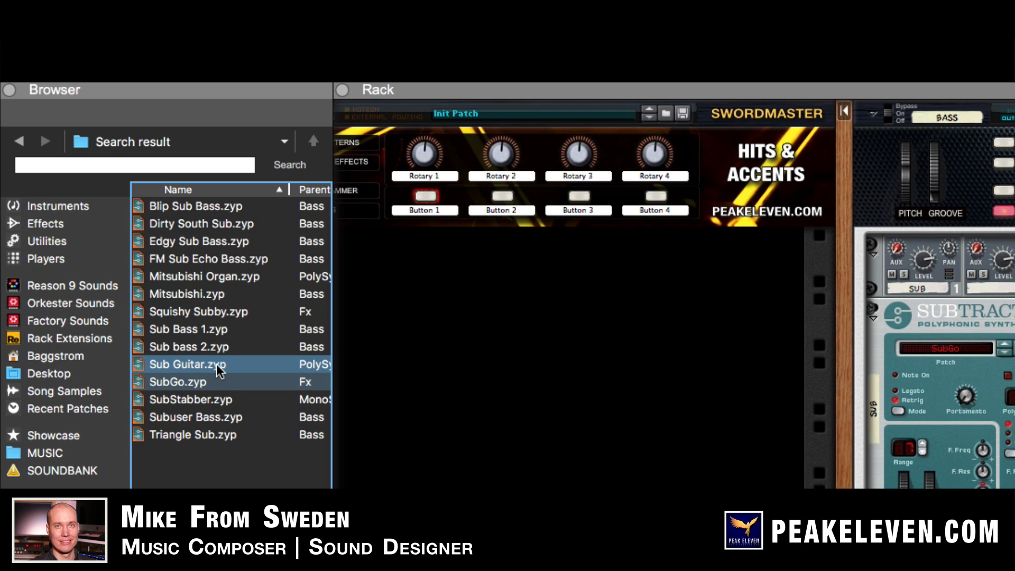
left_click(192, 331)
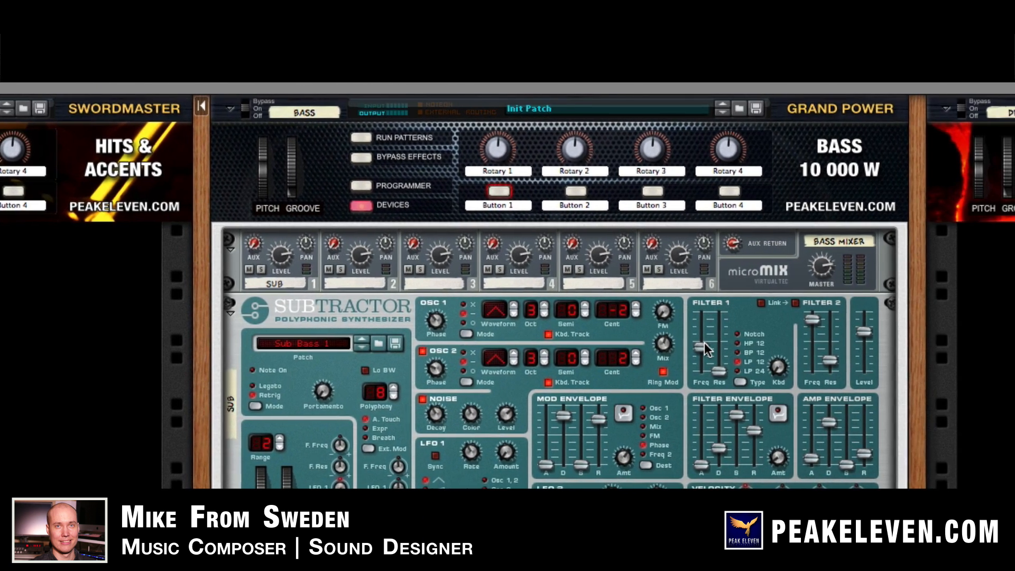
Try a lower Filter 1 frequency on the SUB synthesizer, compare with the Sub bass 2 patch, and reload Sub Bass 1.
left_click_drag(704, 343, 705, 356)
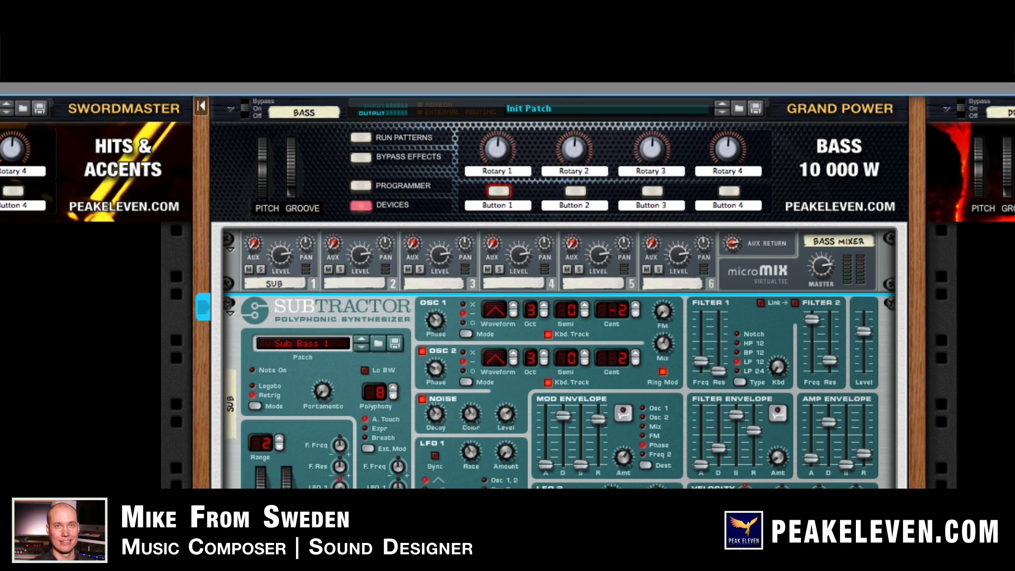
left_click_drag(1, 420, 407, 413)
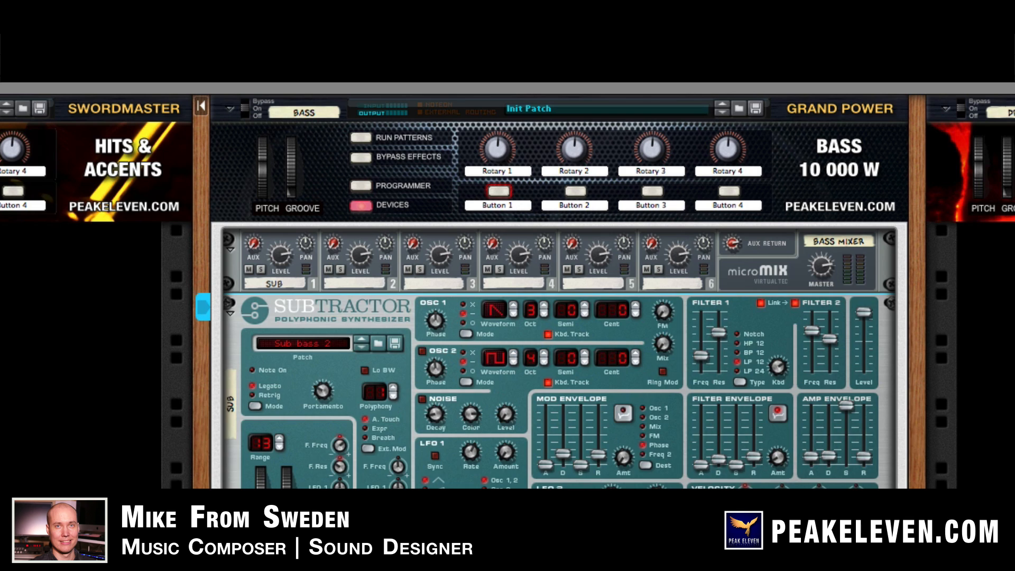
left_click_drag(2, 392, 431, 398)
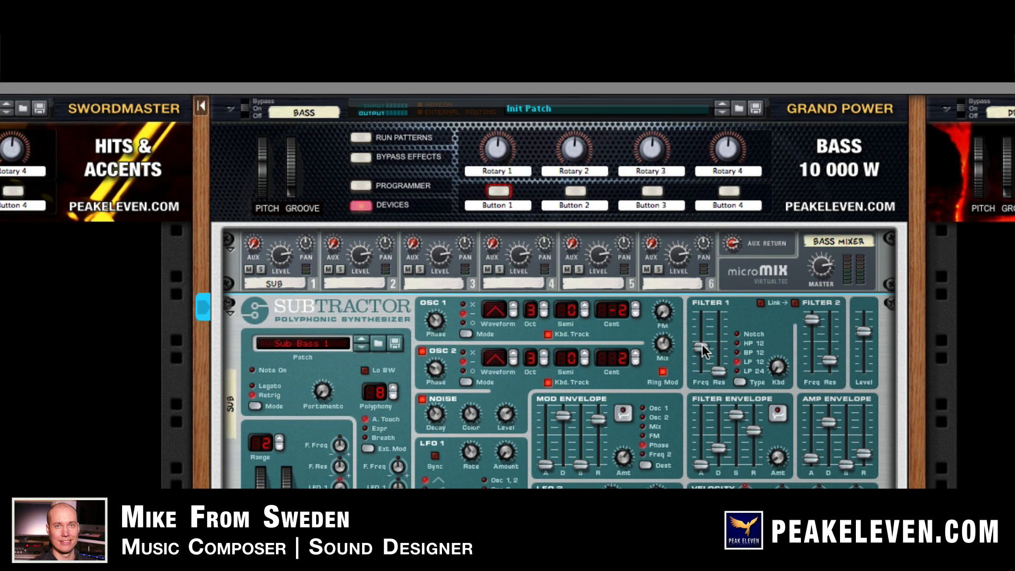
Lower the Filter 1 frequency and turn down the amp velocity amount on the SUB synthesizer.
left_click_drag(702, 344, 707, 361)
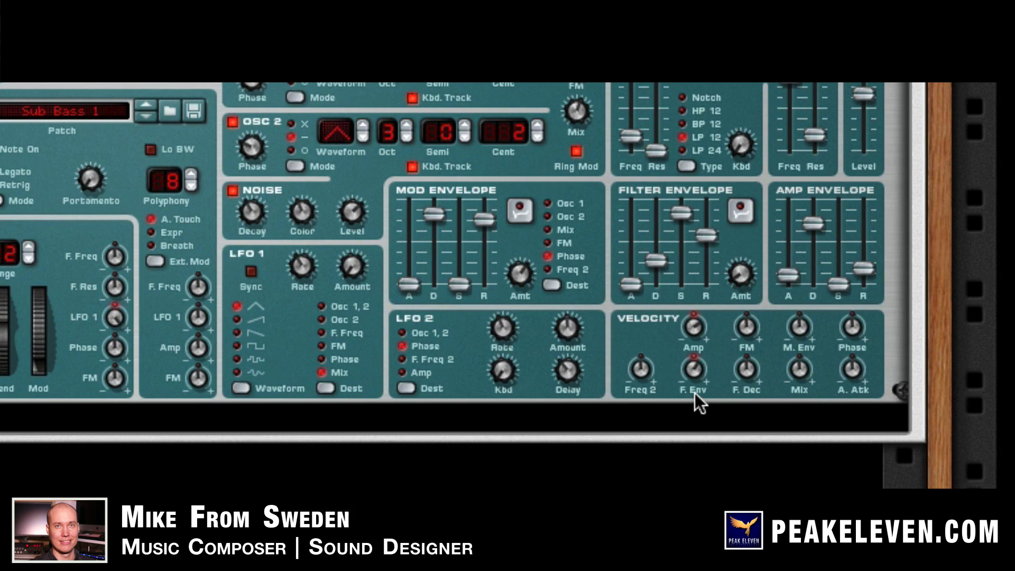
left_click_drag(694, 336, 697, 392)
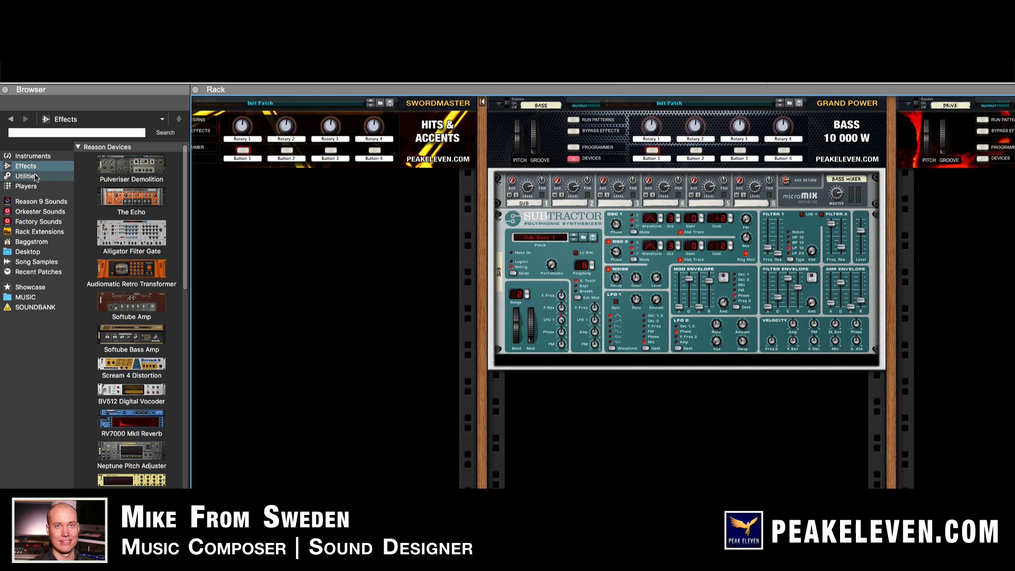
Add the Spectrasonics Trilian instrument below the SubTractor inside the BASS Combinator.
left_click(31, 156)
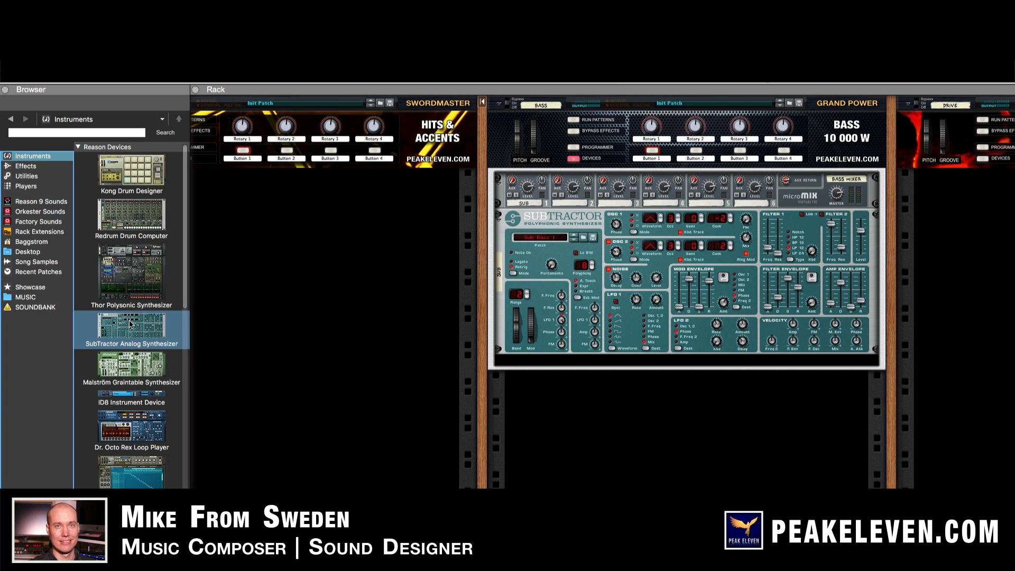
scroll(131, 325, "down", 3)
scroll(130, 324, "down", 10)
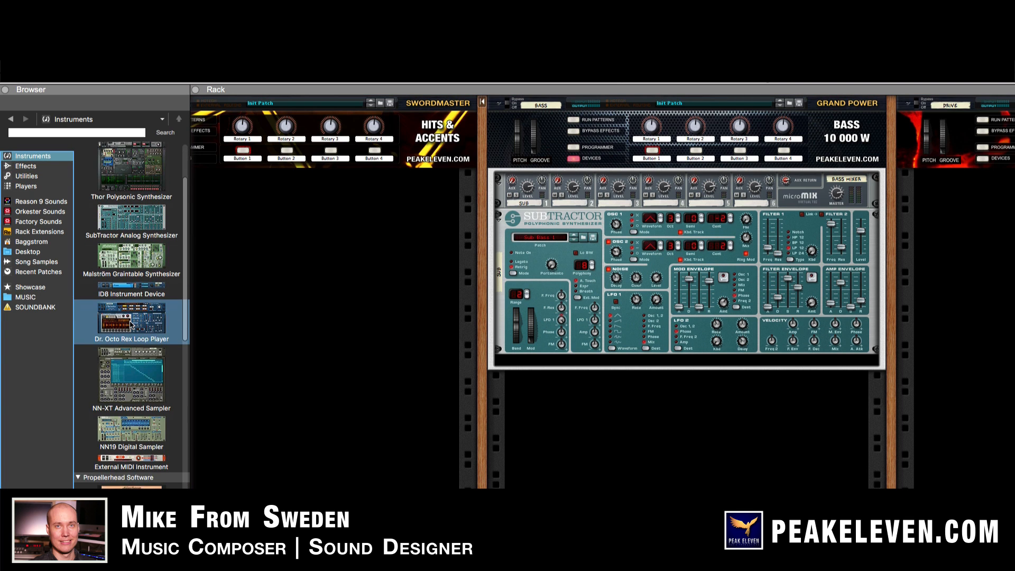
scroll(131, 338, "down", 10)
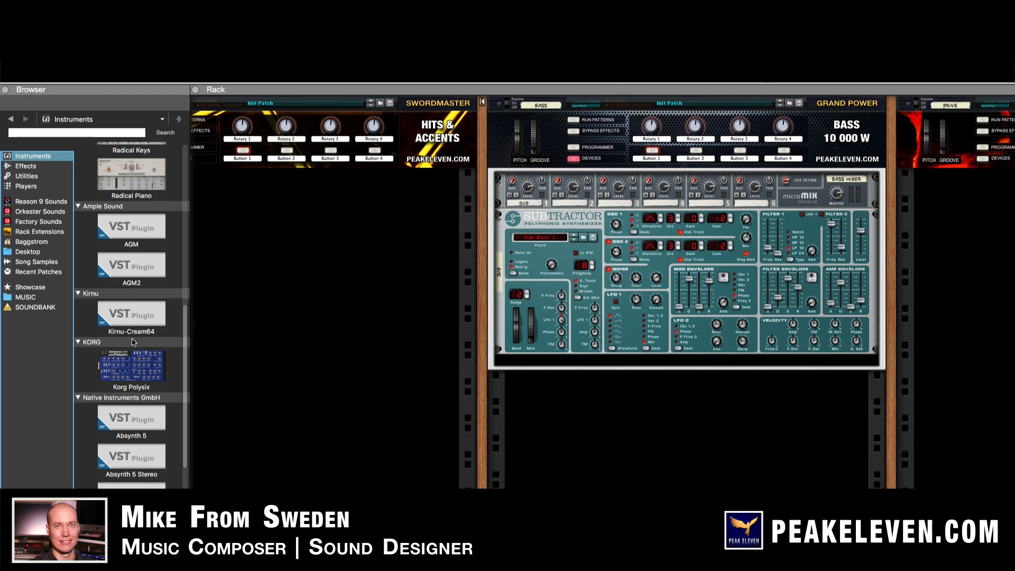
scroll(133, 341, "down", 10)
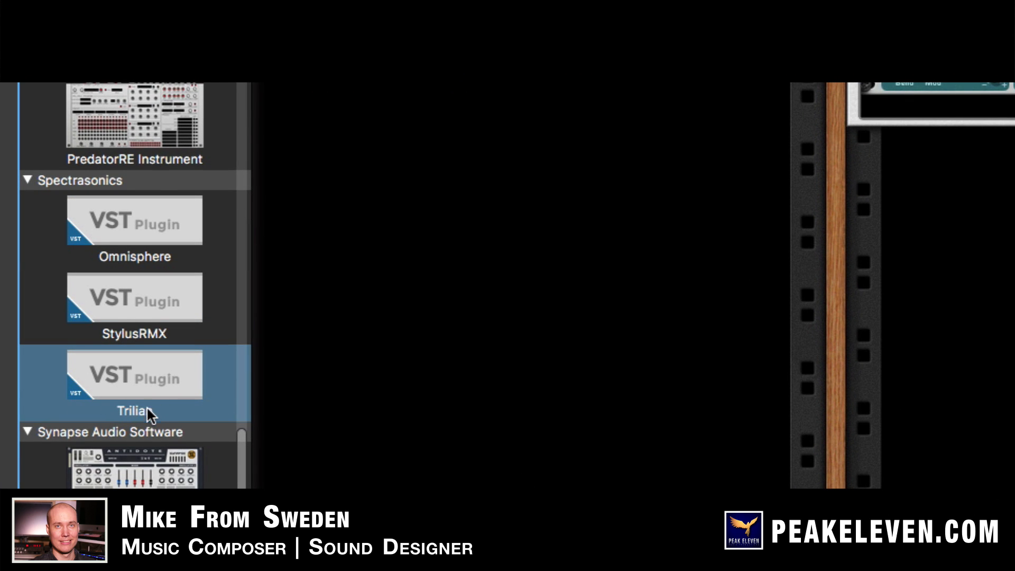
mouse_move(98, 369)
left_mouse_down()
mouse_move(55, 398)
mouse_move(278, 449)
mouse_move(461, 128)
mouse_move(439, 179)
mouse_move(440, 361)
mouse_move(430, 406)
left_mouse_up()
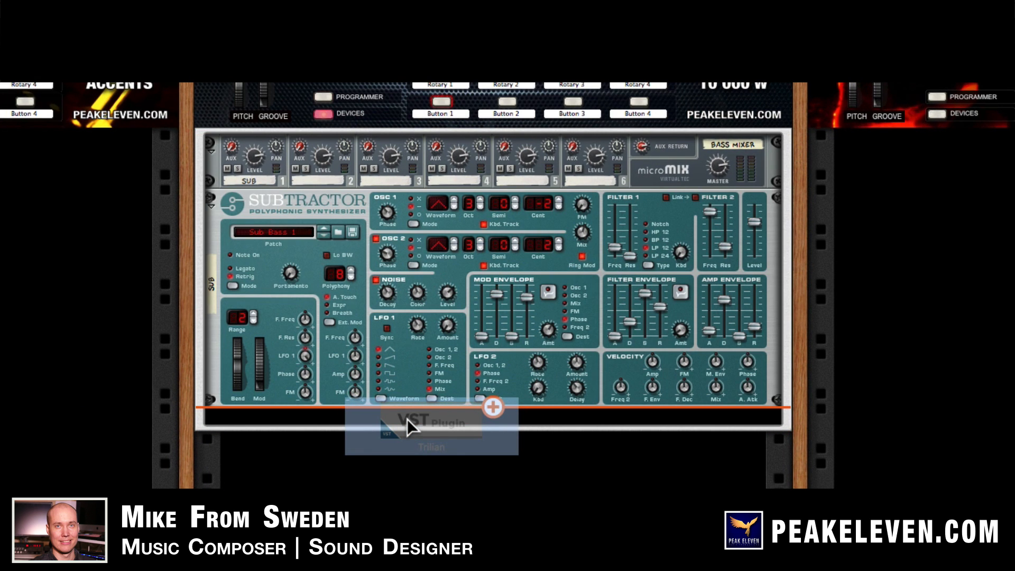
left_click_drag(407, 419, 404, 417)
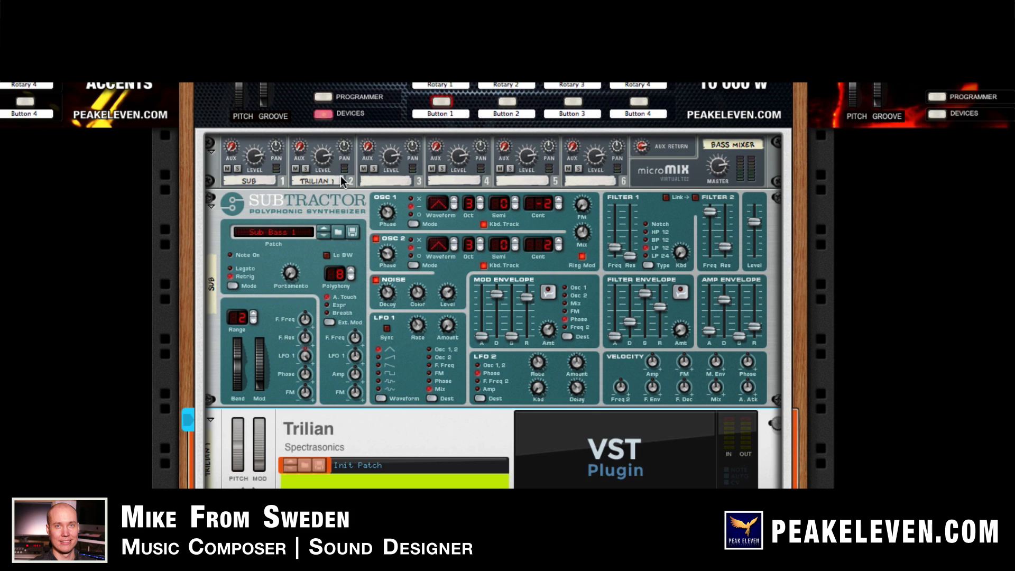
Rename the Trilian device as FAT.
double_click(211, 457)
type("F")
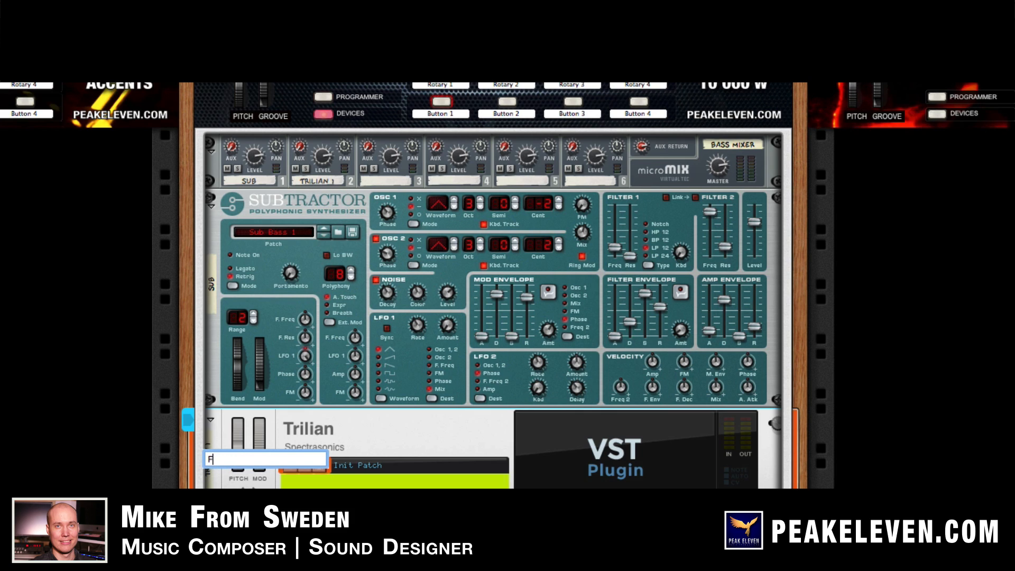
type("AT")
key("Return")
key("Escape")
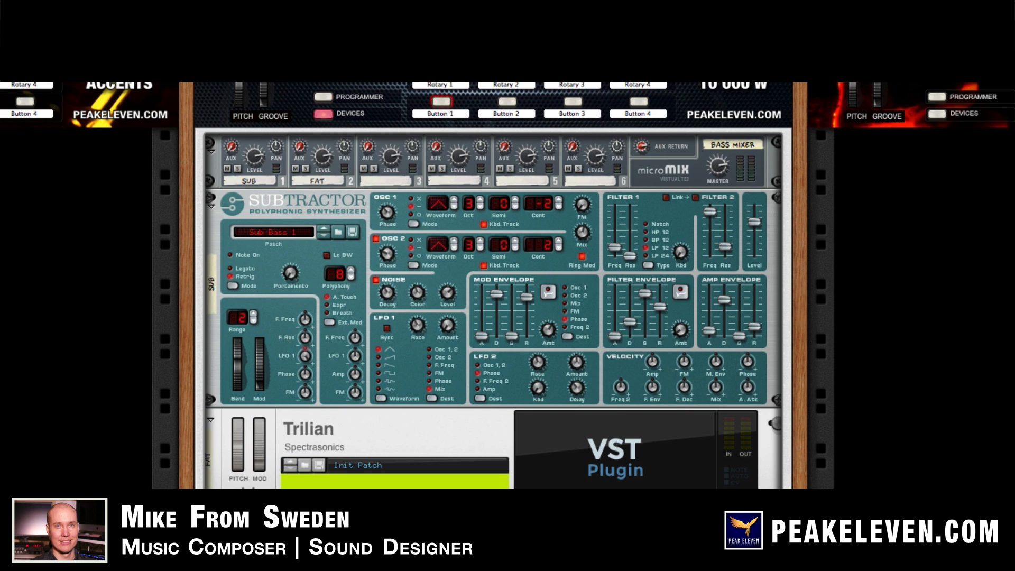
Open the Trilian plug-in window and bring up the patch browser for part 1.
scroll(507, 285, "down", 3)
scroll(508, 285, "right", 3)
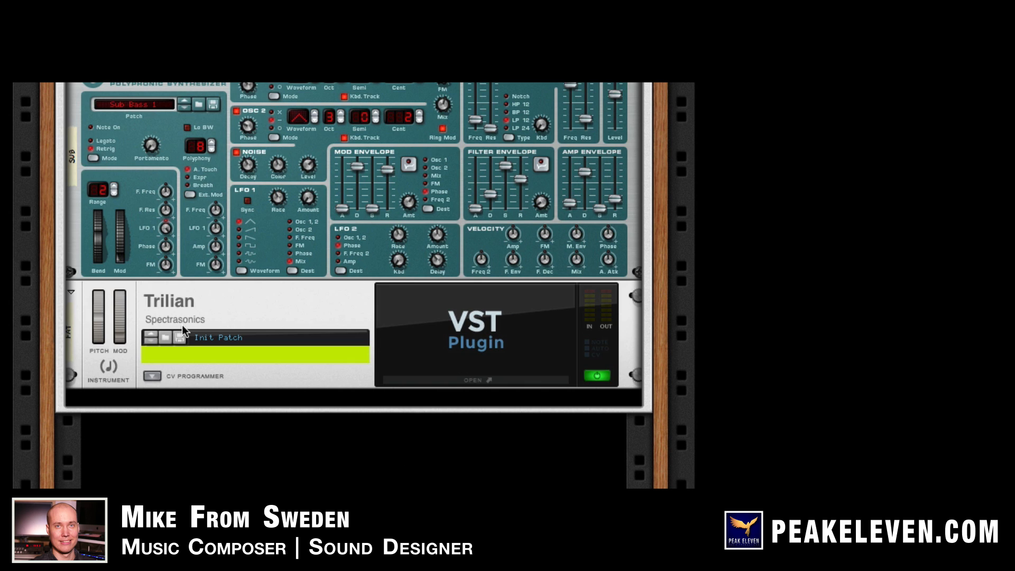
left_click(461, 331)
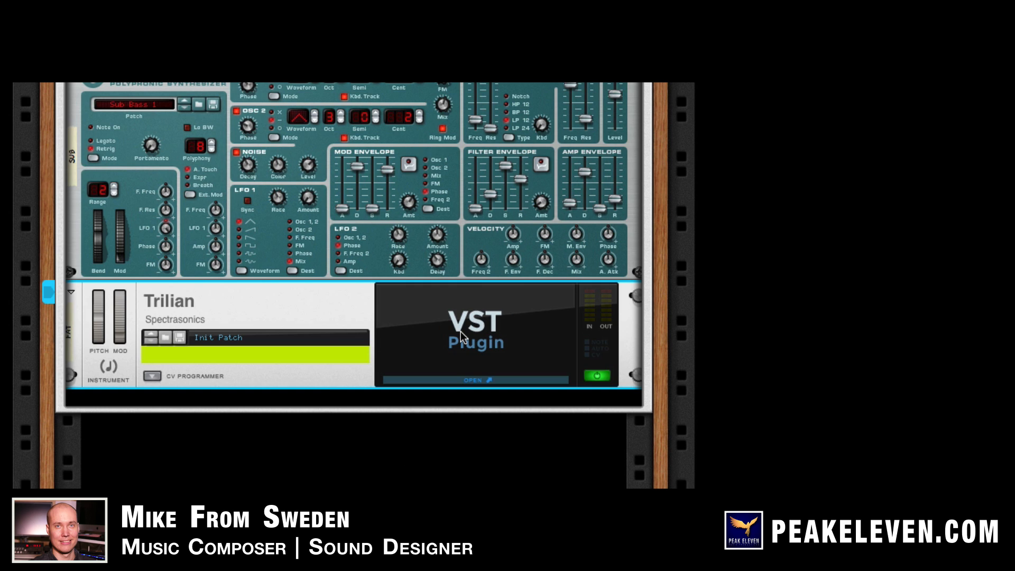
double_click(461, 332)
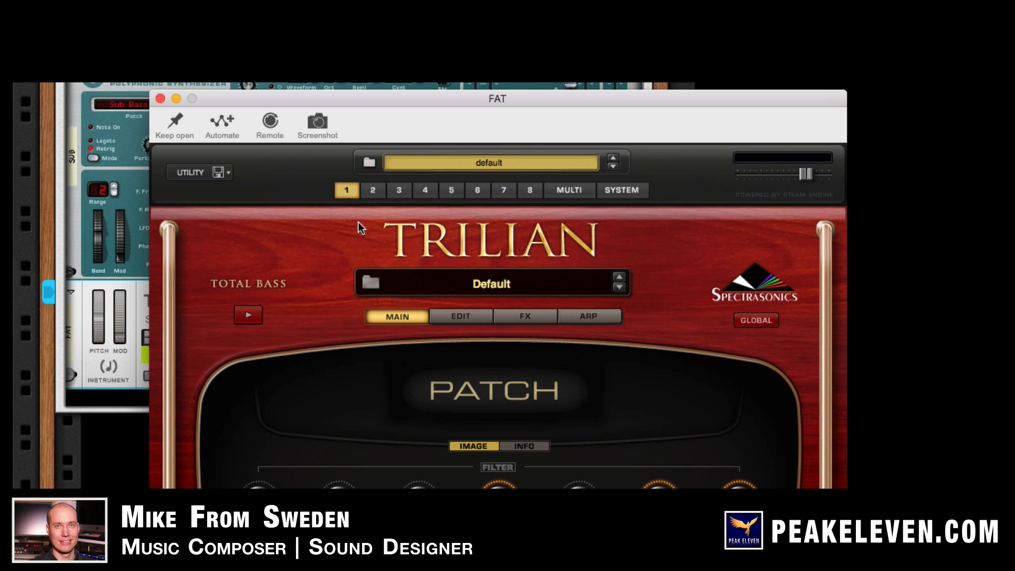
left_click(372, 191)
left_click(342, 190)
left_click(497, 284)
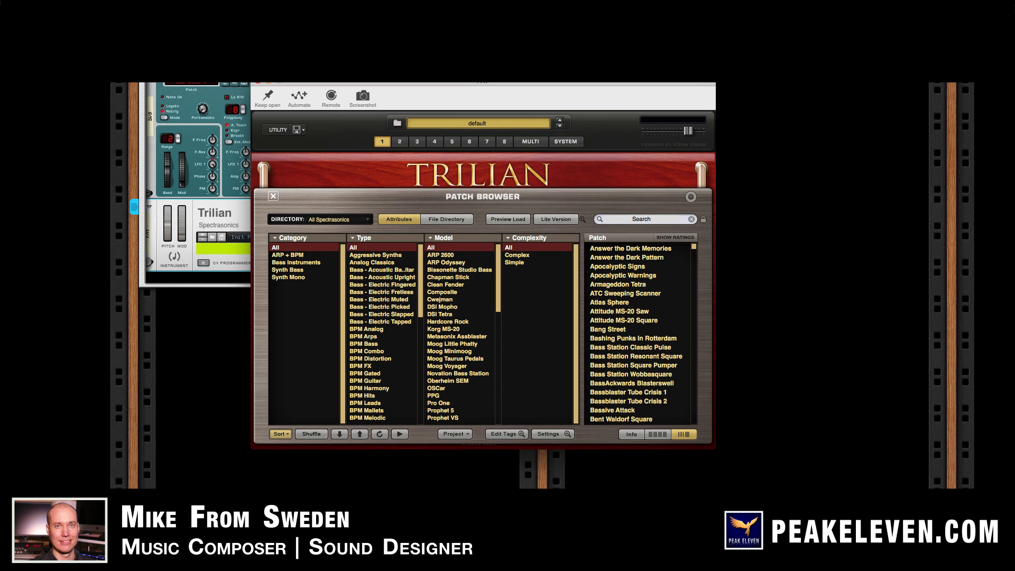
Mute the SUB channel on the BASS MIXER and reopen the Trilian plug-in window.
key("super+w")
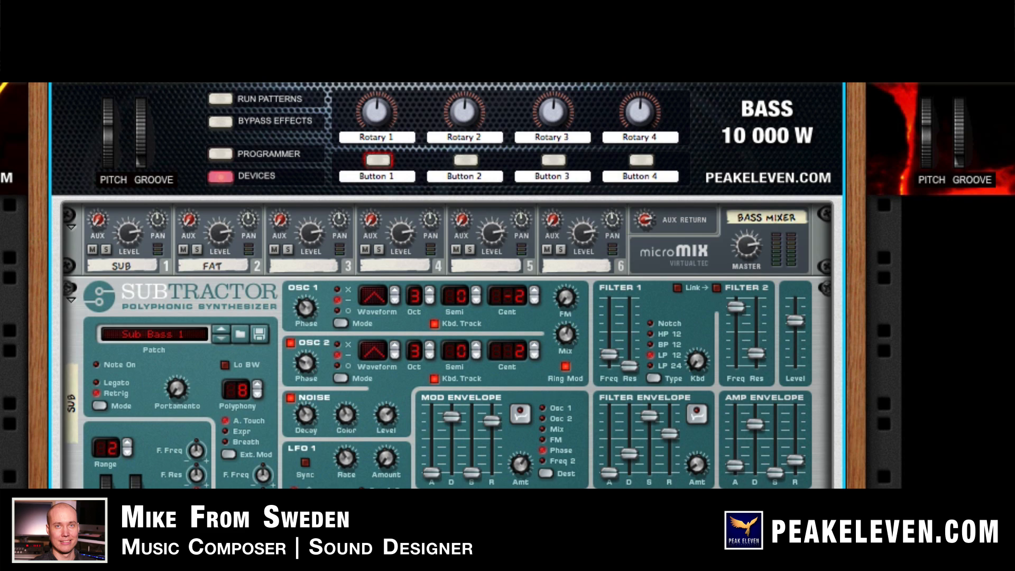
left_click(93, 250)
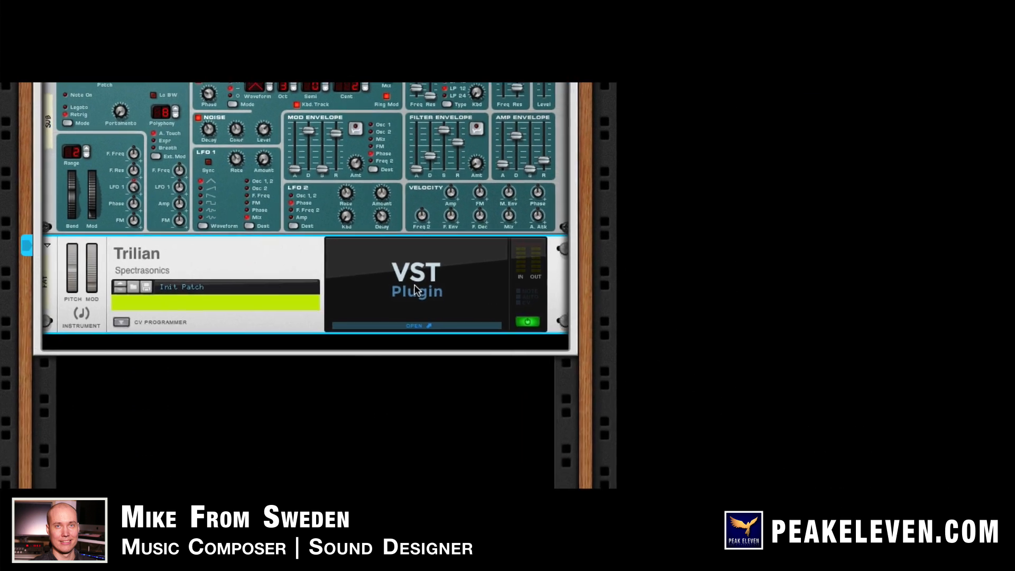
left_click(415, 290)
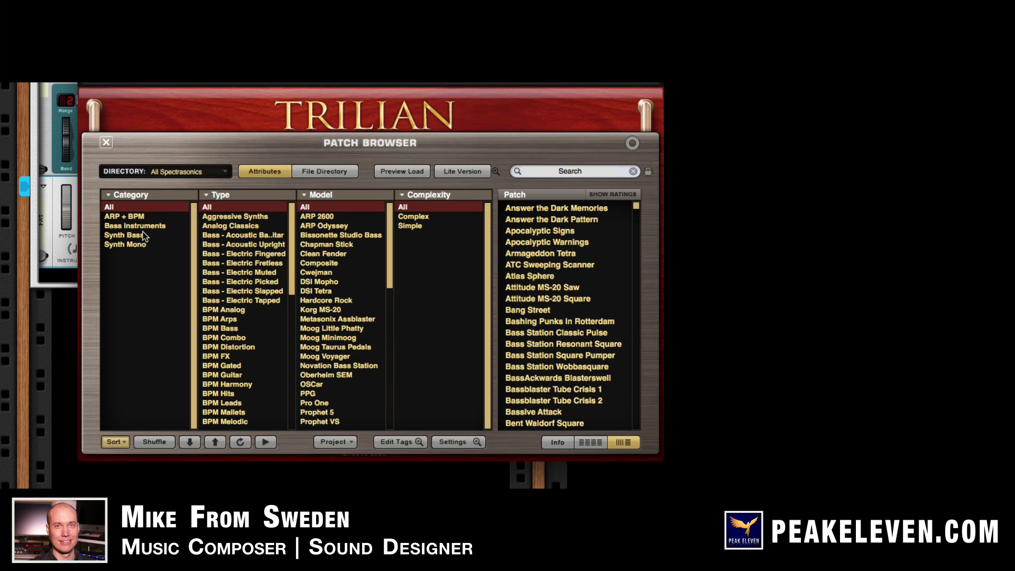
Filter the Trilian patches to Synth Bass and Analog Classics, select TR-Analog Instability, and reposition the plug-in window.
left_click(125, 236)
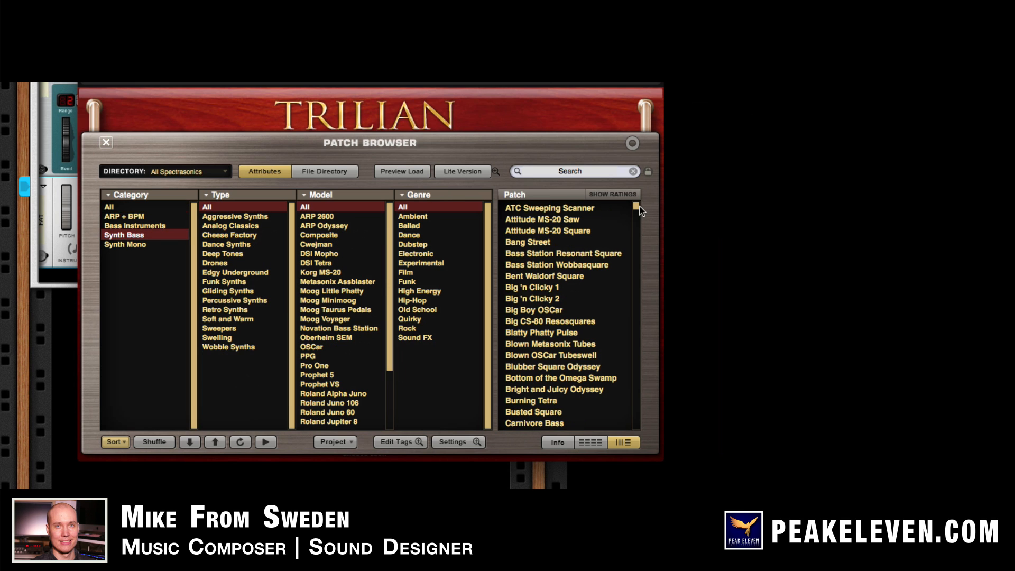
mouse_move(639, 211)
left_mouse_down()
mouse_move(641, 417)
mouse_move(639, 206)
mouse_move(623, 201)
left_mouse_up()
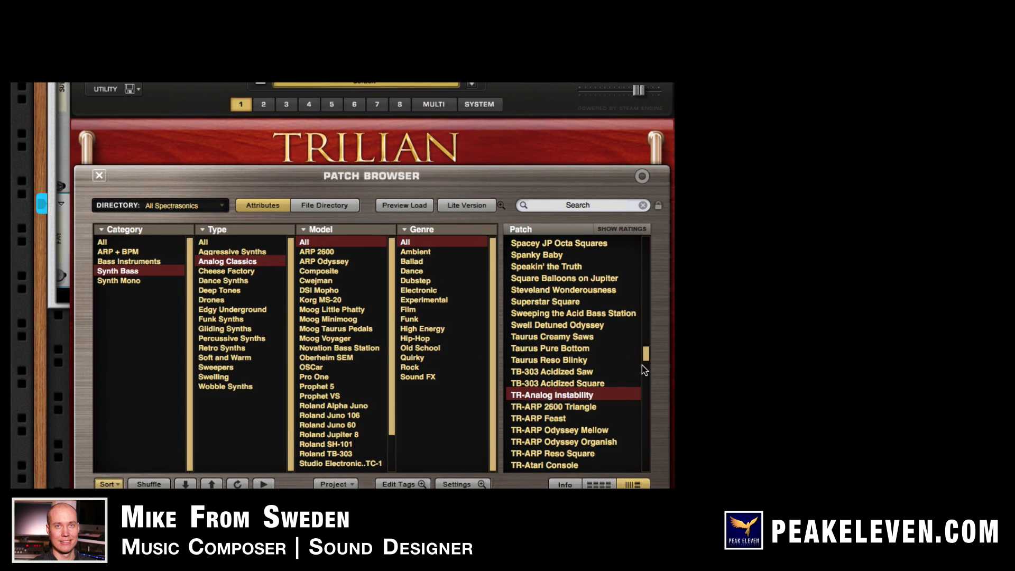
mouse_move(646, 358)
left_mouse_down()
mouse_move(647, 409)
mouse_move(654, 253)
mouse_move(655, 435)
mouse_move(656, 354)
left_mouse_up()
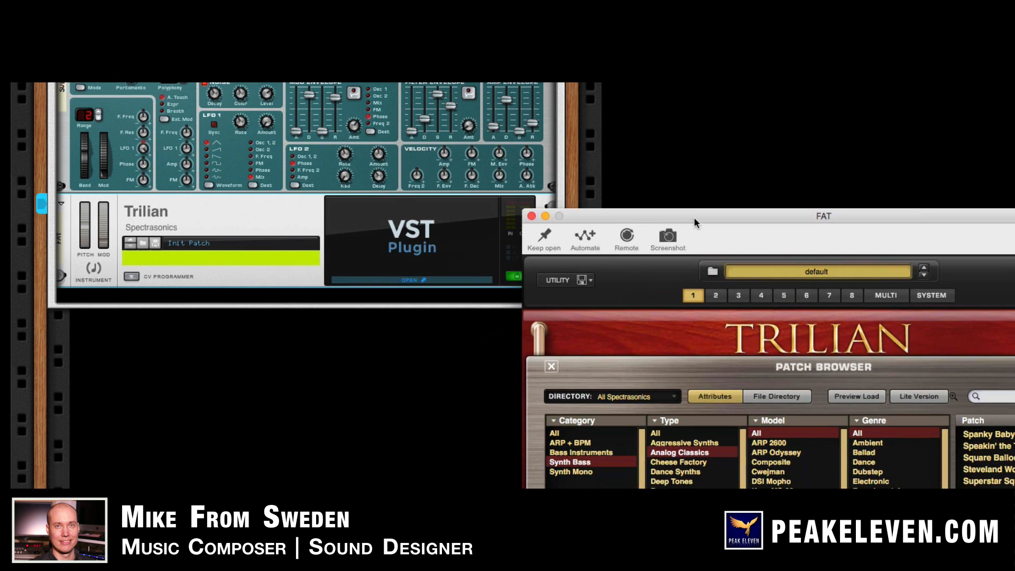
left_click_drag(696, 222, 461, 133)
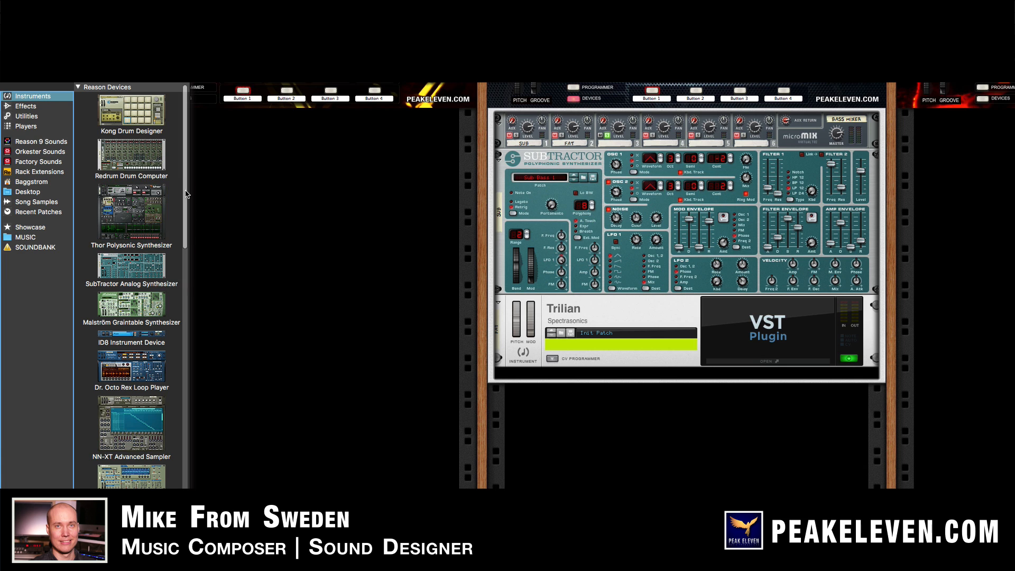
Add a Korg Polysix instrument below Trilian inside the BASS Combinator.
left_click_drag(184, 193, 181, 354)
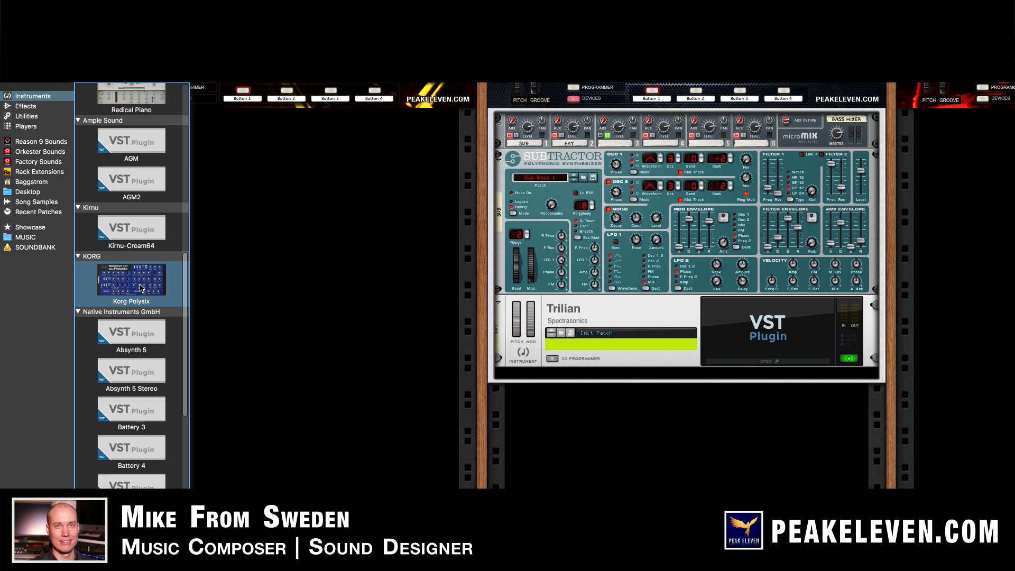
left_click_drag(116, 283, 556, 377)
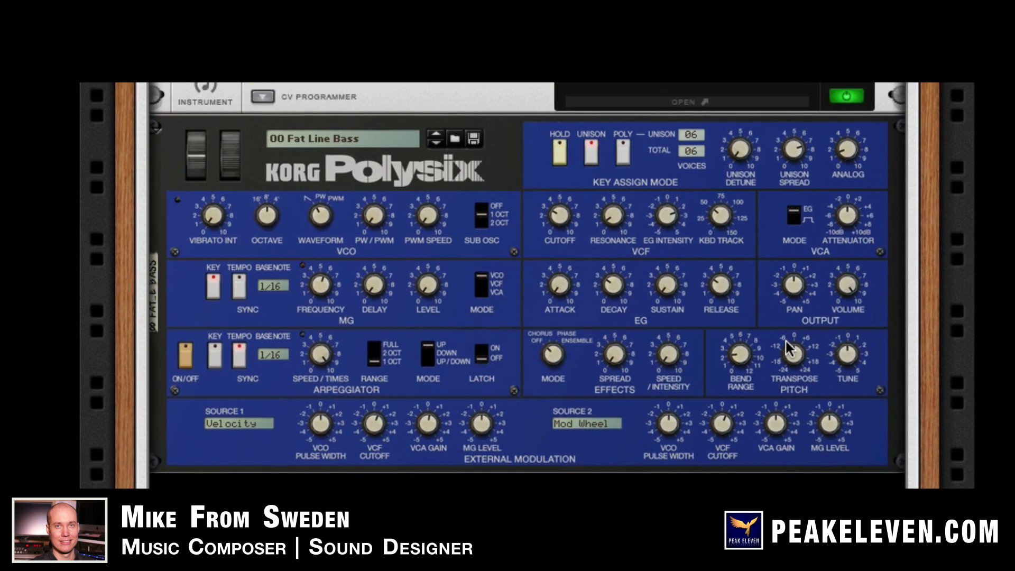
Shorten the EG decay on the Polysix and set its EG sustain to 0.
left_click(612, 287)
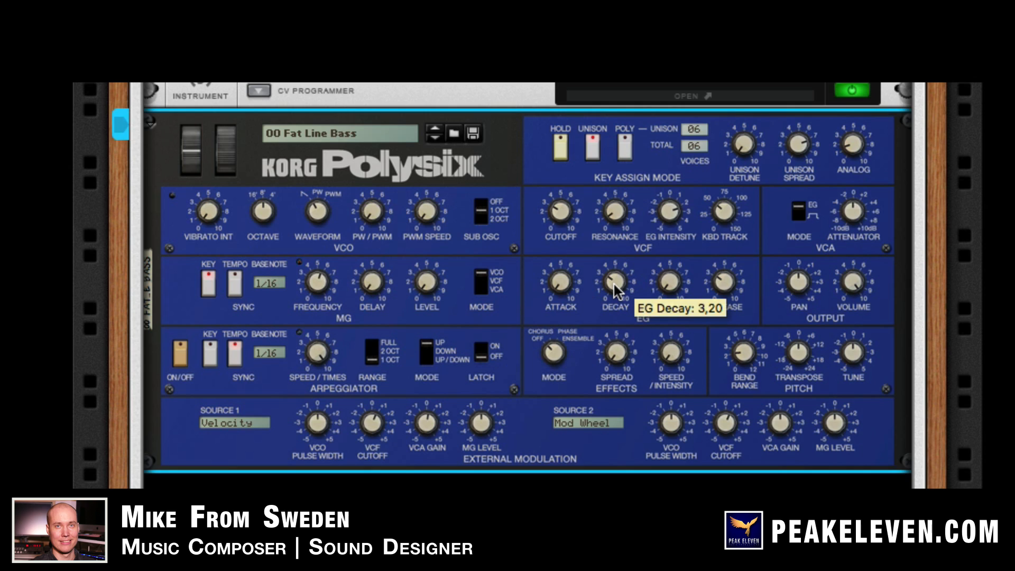
left_click_drag(615, 284, 616, 298)
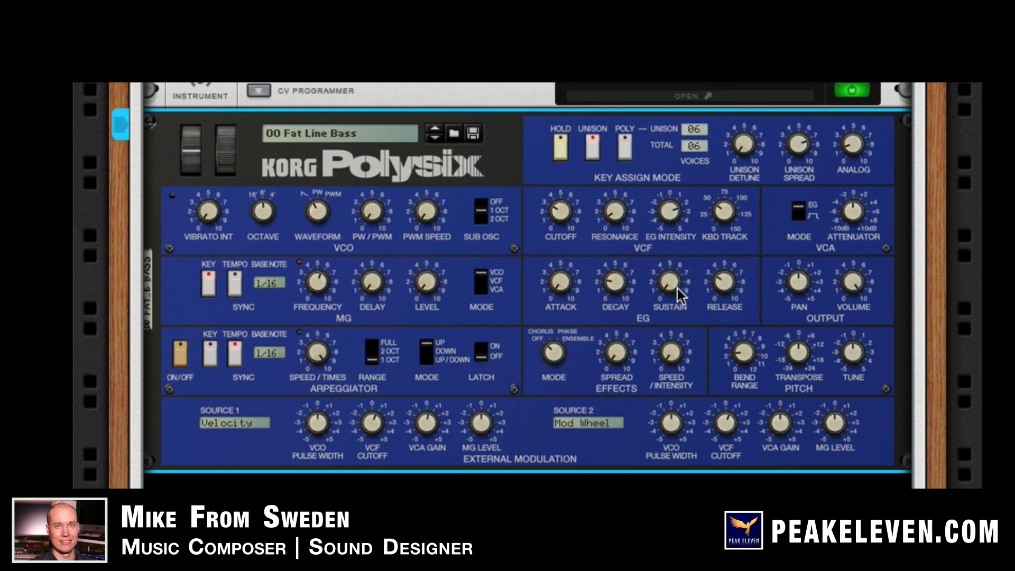
left_click_drag(677, 289, 672, 365)
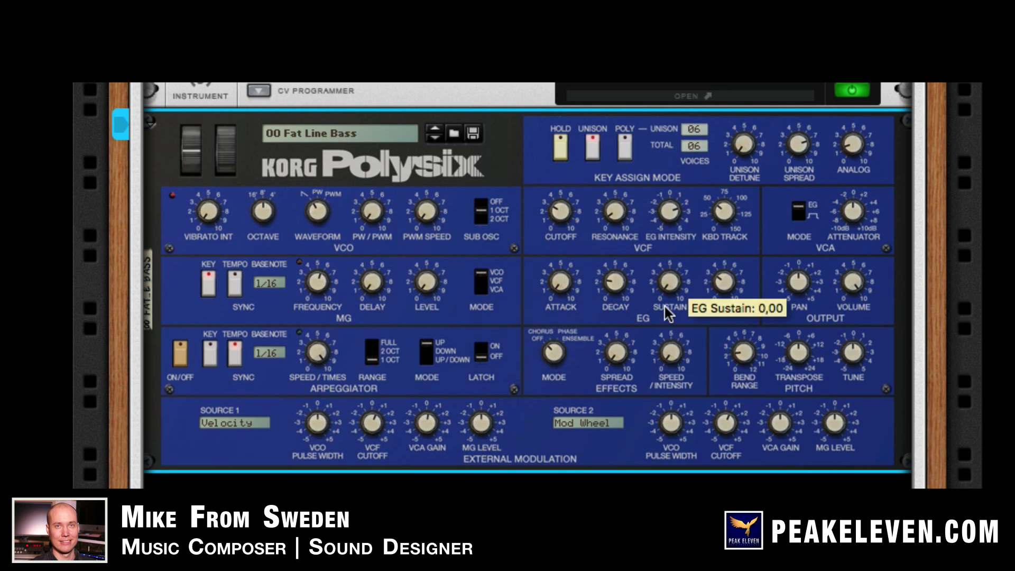
mouse_move(669, 313)
left_mouse_down()
mouse_move(671, 265)
mouse_move(686, 315)
left_mouse_up()
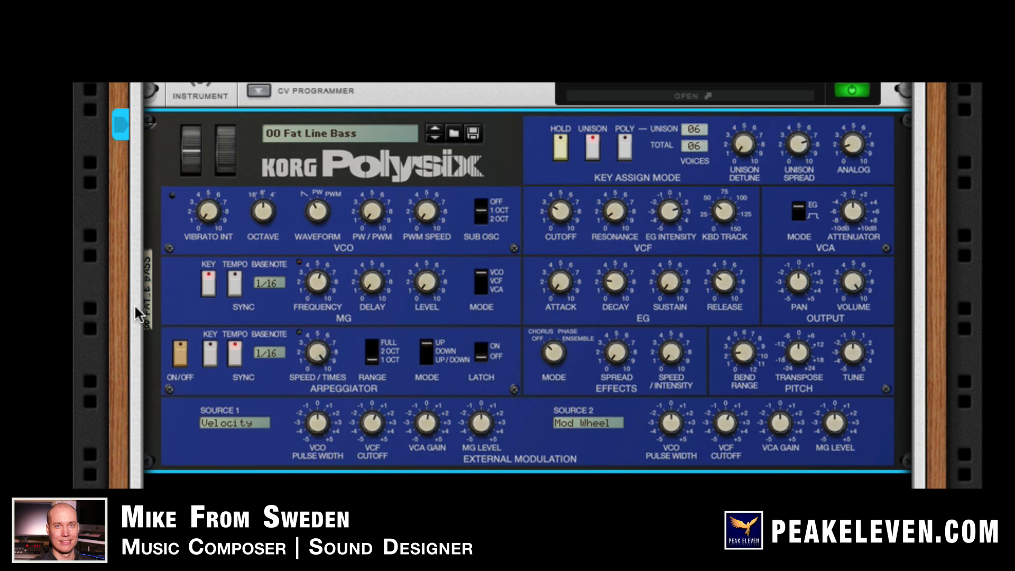
Rename the Polysix device as ATTACK.
double_click(147, 289)
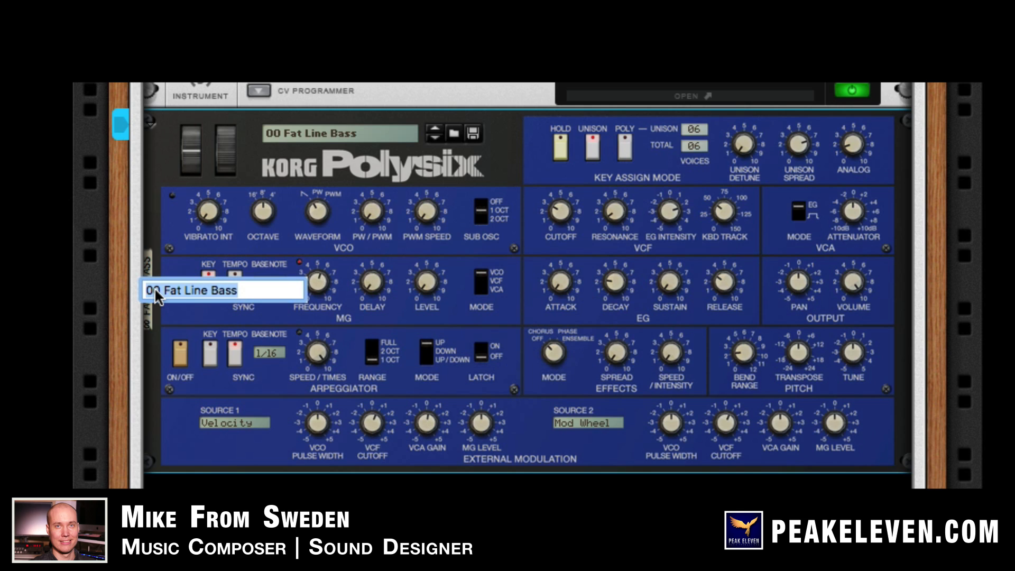
type("ATTACK")
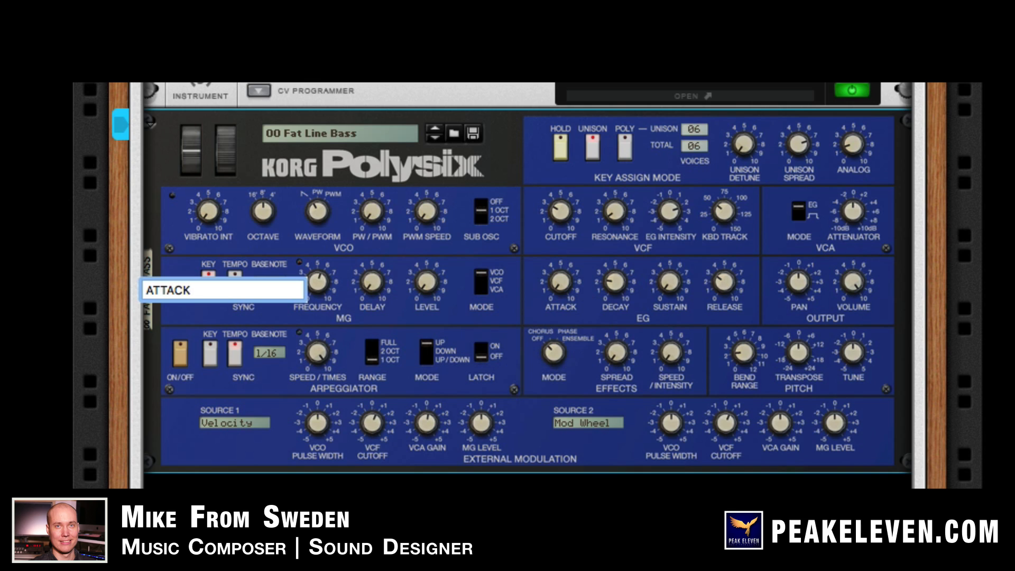
key("Return")
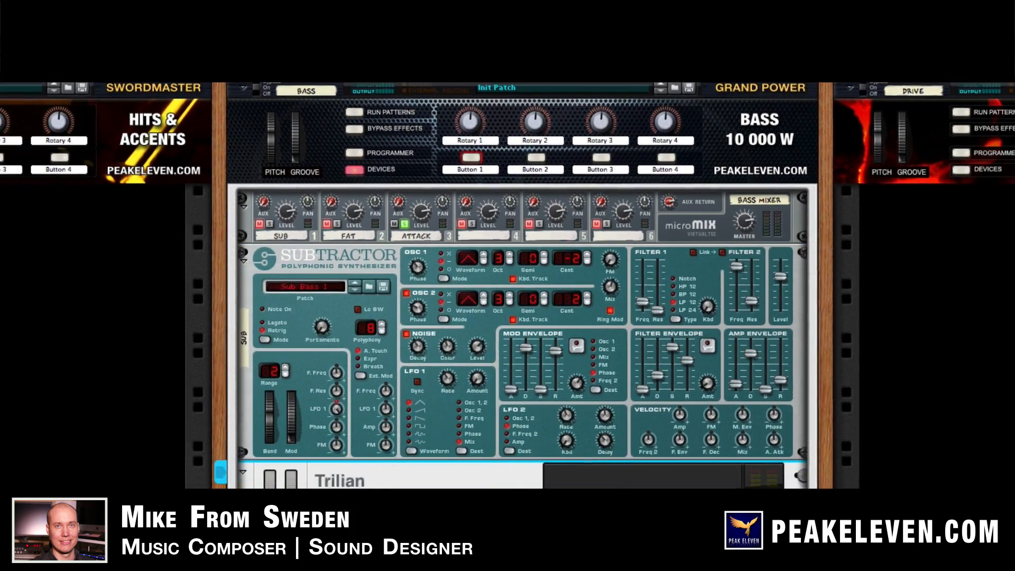
left_click(269, 456)
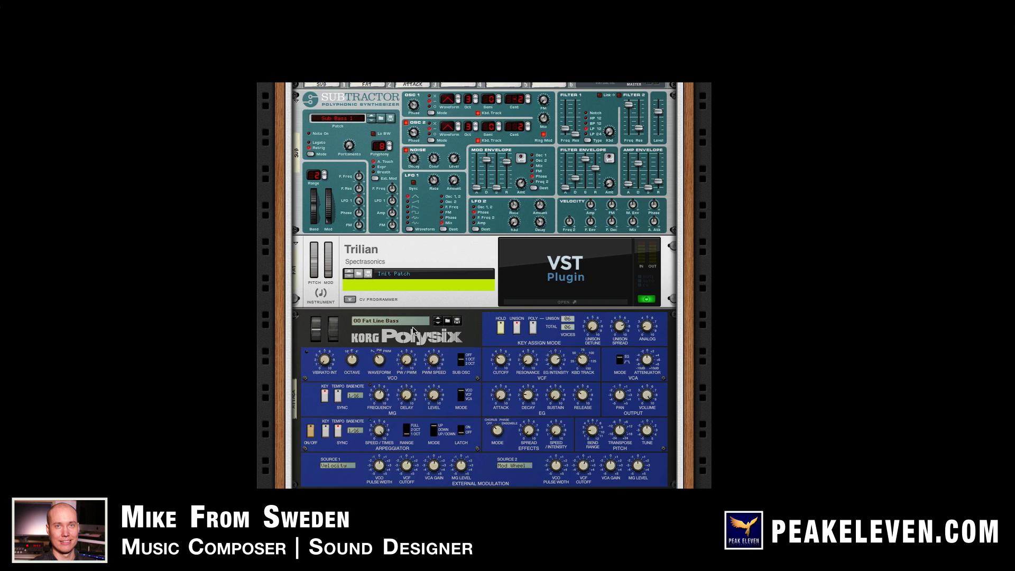
scroll(484, 286, "up", 2)
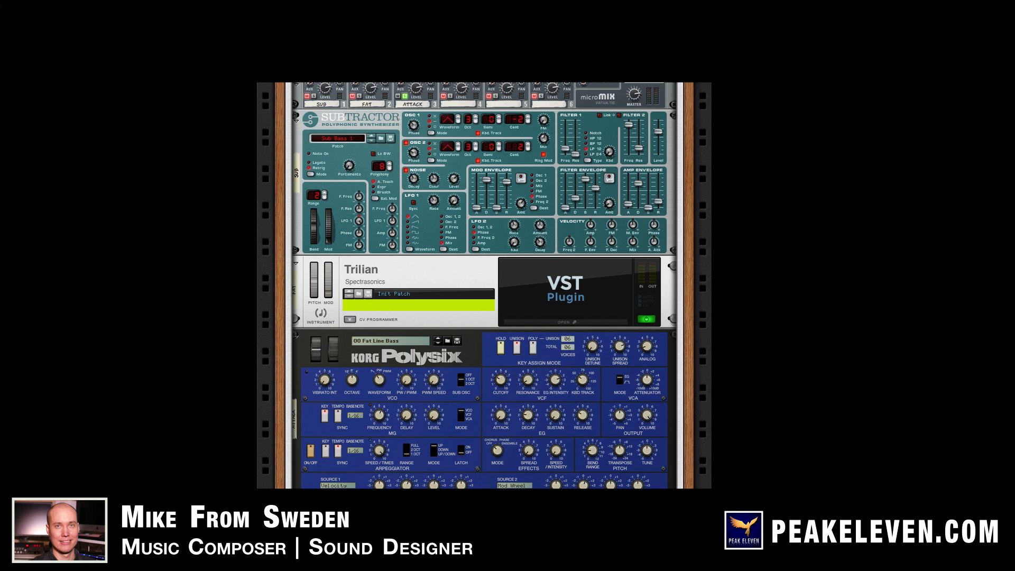